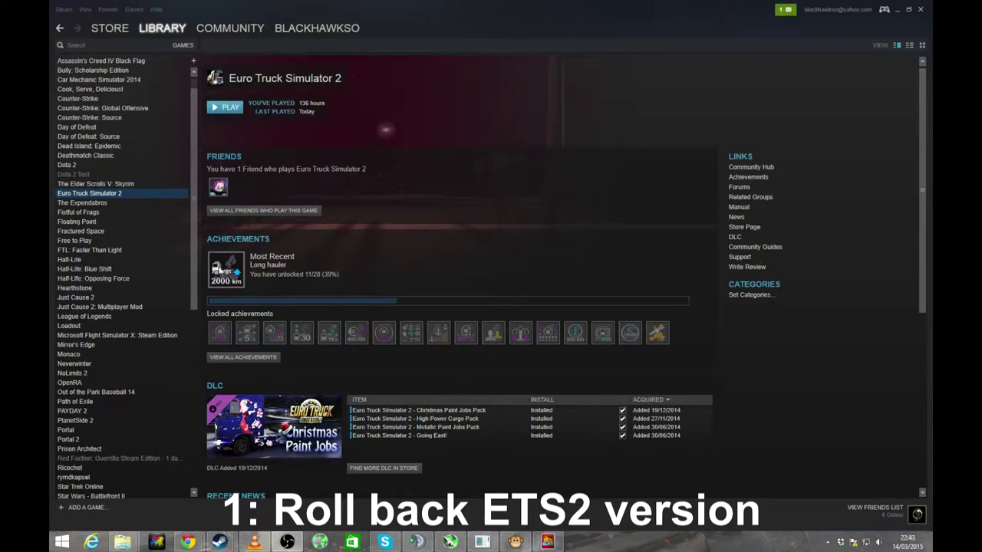
Open the properties of Euro Truck Simulator 2 and look through the beta versions offered for opt-in.
right_click(101, 196)
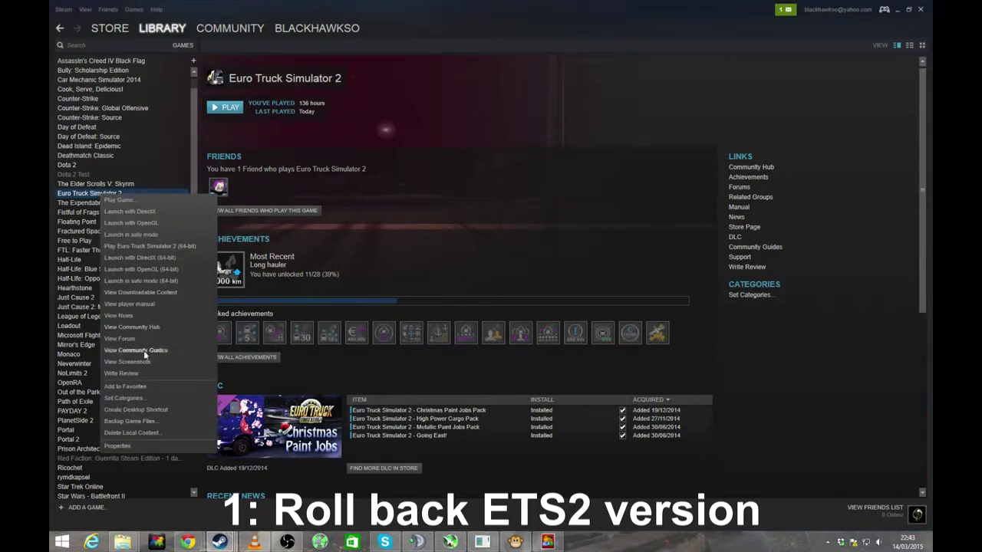
click(140, 447)
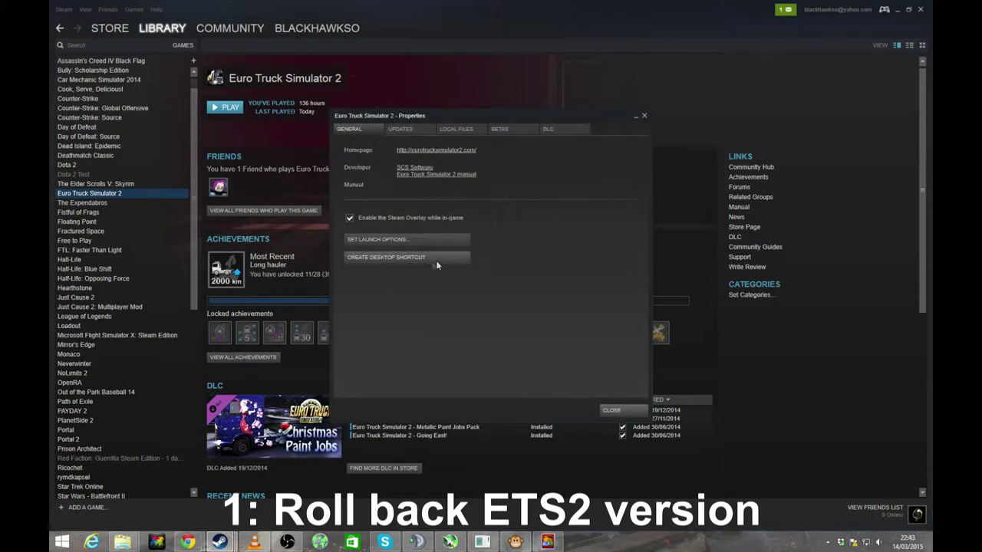
click(516, 130)
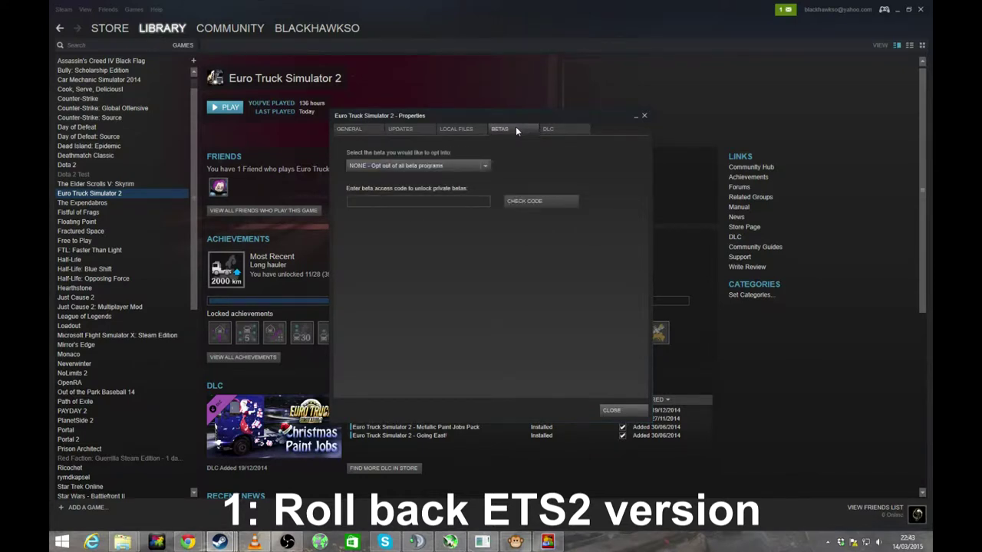
click(485, 168)
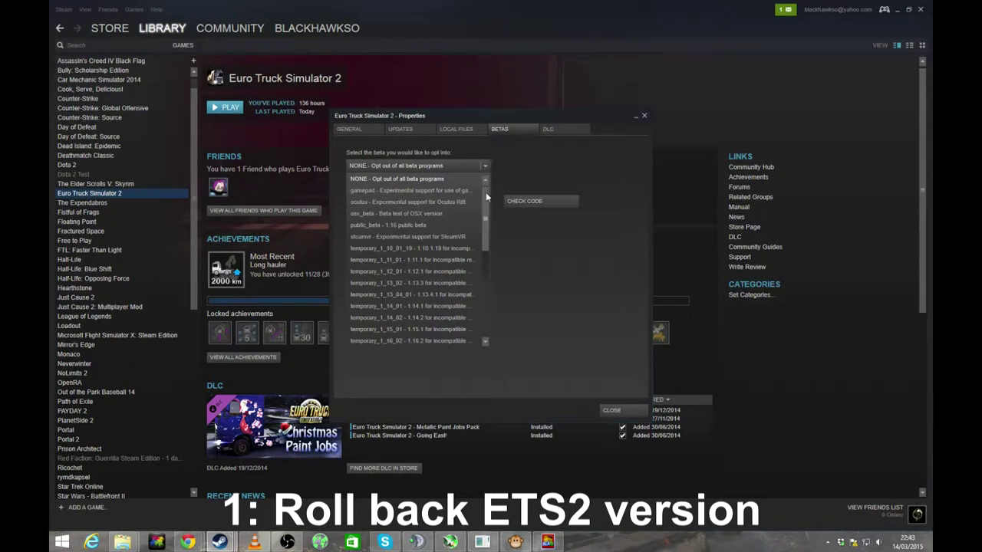
drag(486, 198, 483, 281)
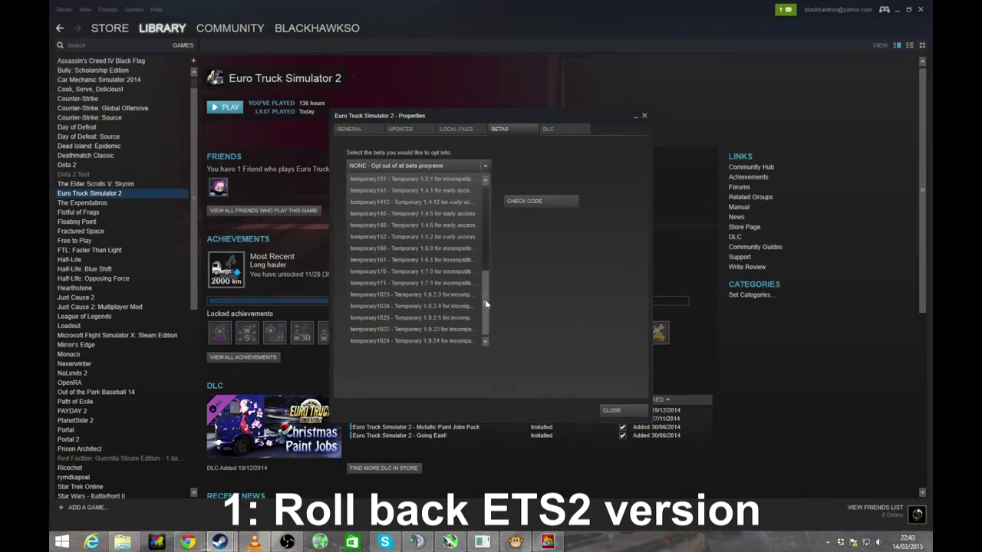
drag(485, 304, 488, 188)
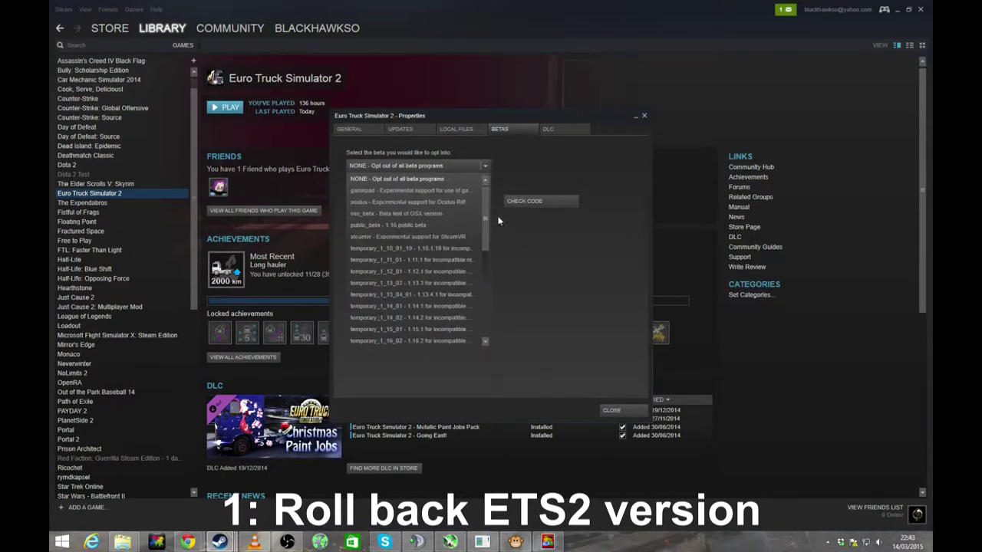
drag(485, 210, 486, 176)
Check the game's automatic update settings in its properties and reposition the properties window.
drag(486, 116, 490, 121)
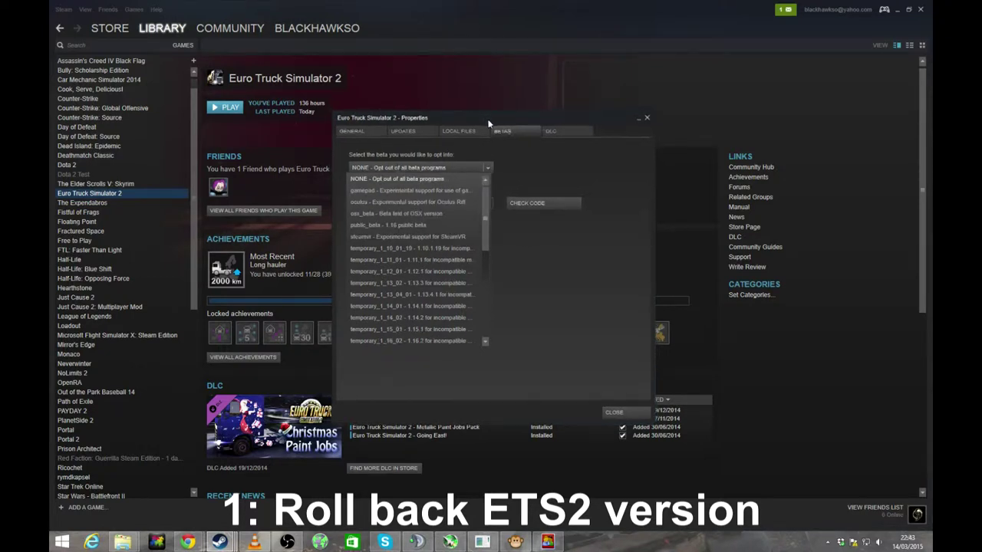
click(373, 137)
click(405, 134)
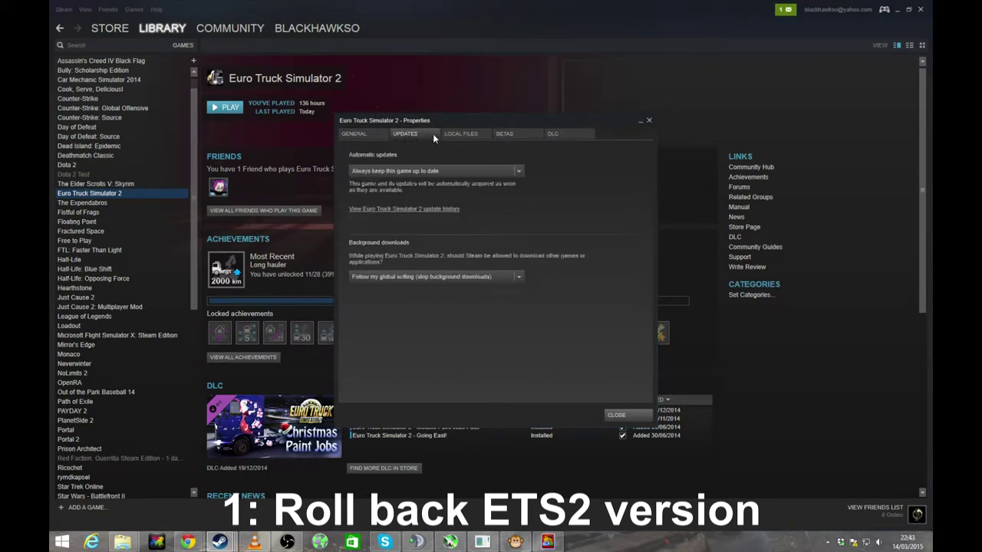
click(519, 171)
click(564, 185)
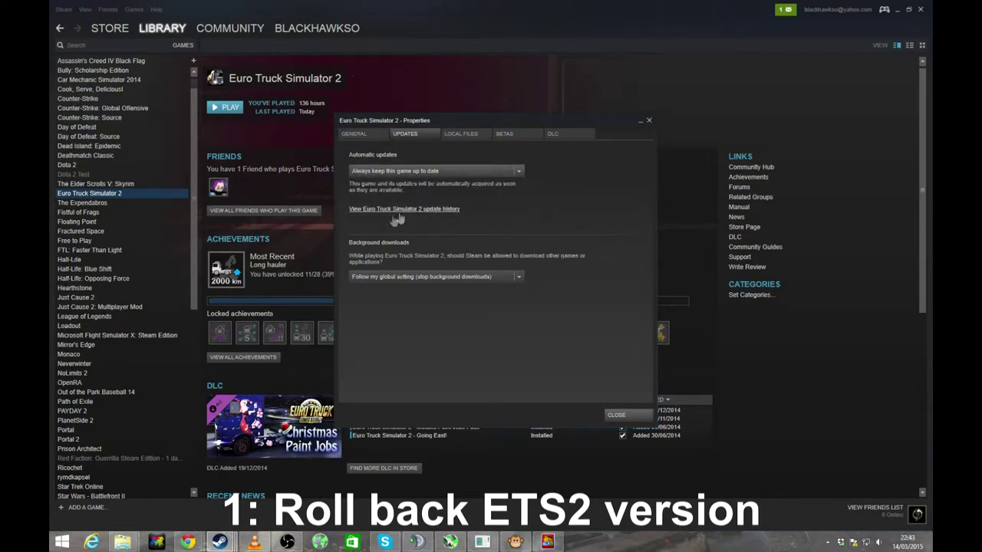
drag(437, 121, 51, 134)
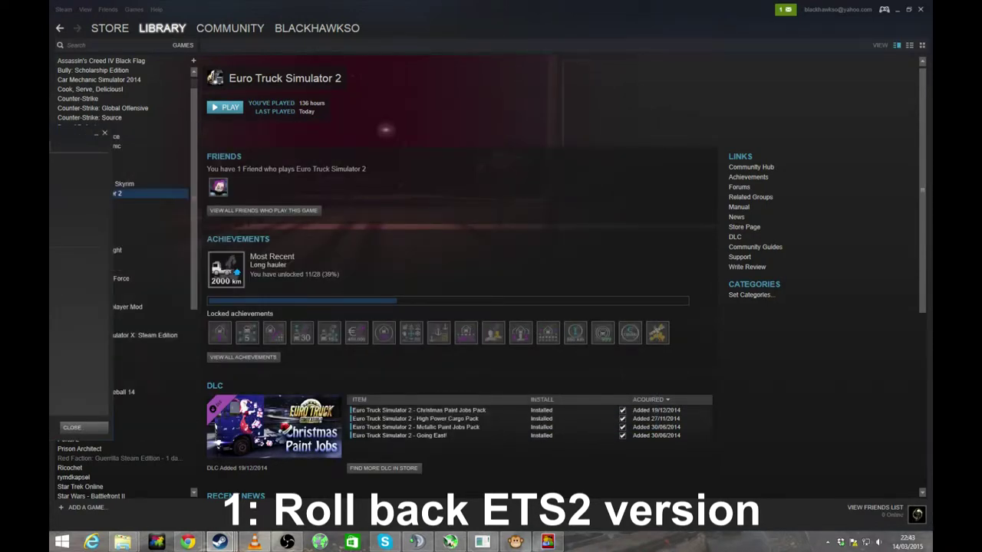
drag(77, 134, 500, 105)
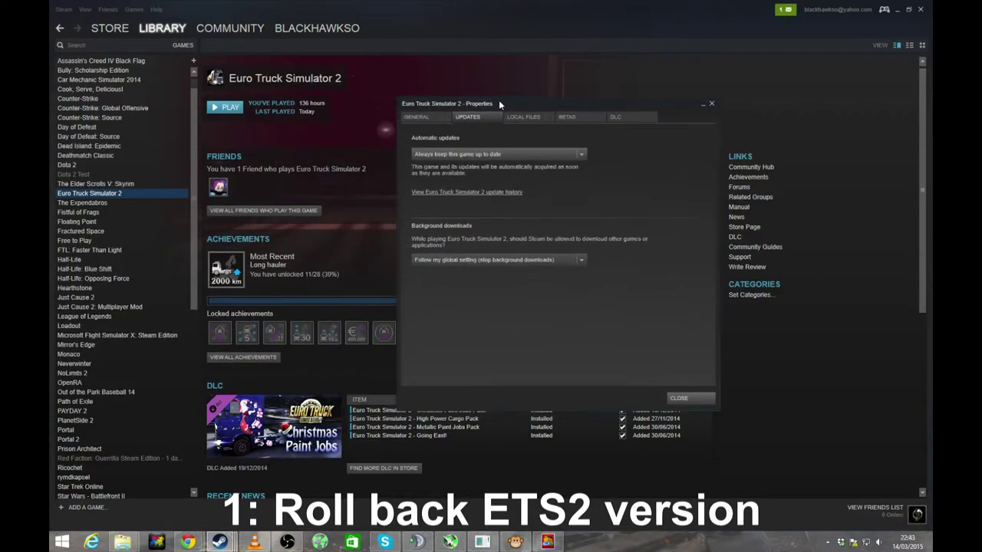
Review the temporary rollback versions in the game's beta list, leaving the opt-out choice selected.
click(585, 120)
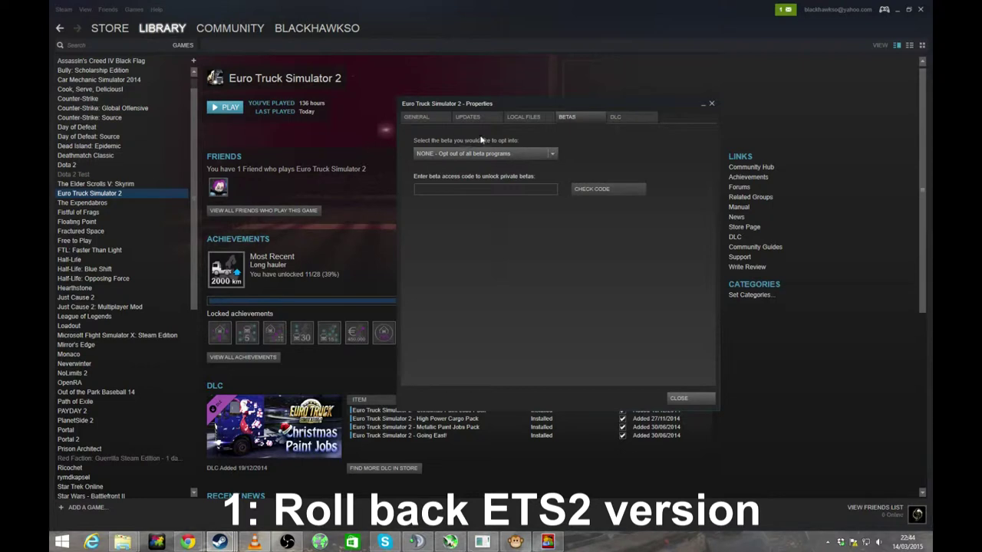
click(550, 152)
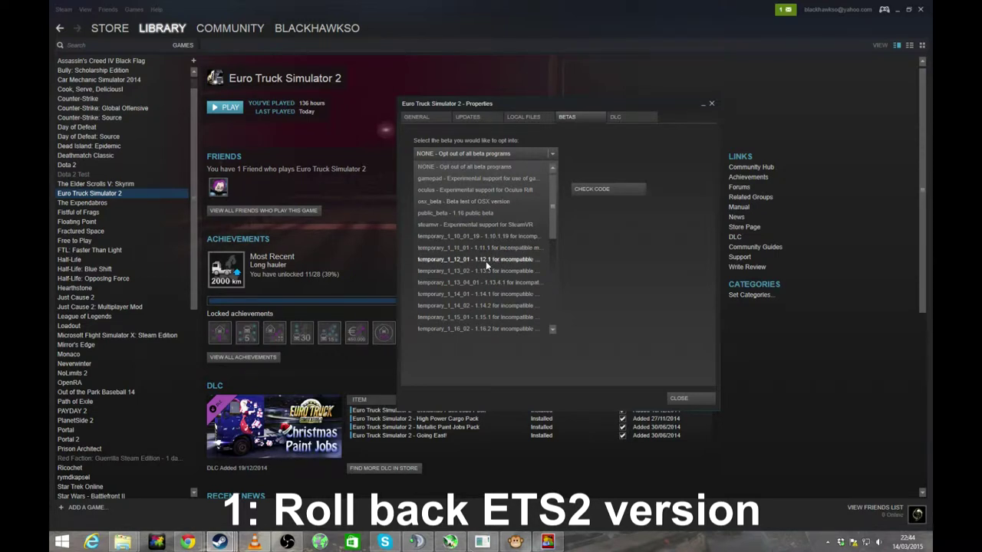
scroll(486, 261, down, 1)
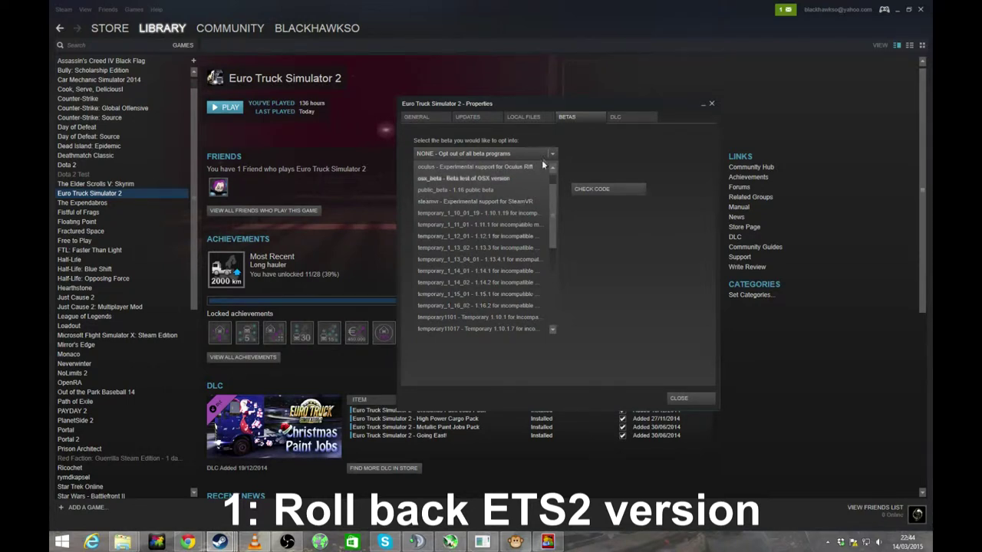
click(484, 153)
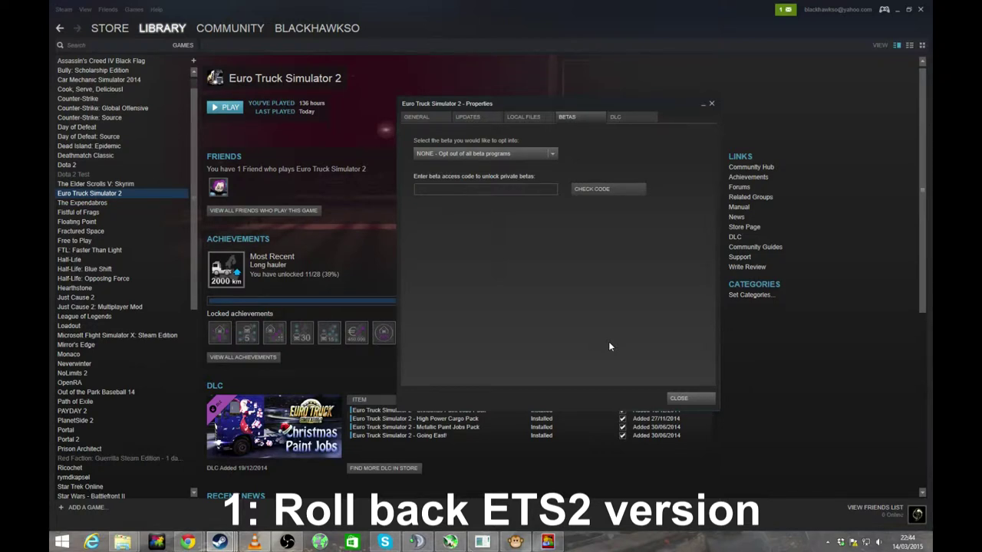
Look over the DLC, local files, updates and general properties of the game and close the properties window.
click(617, 117)
click(528, 117)
click(467, 116)
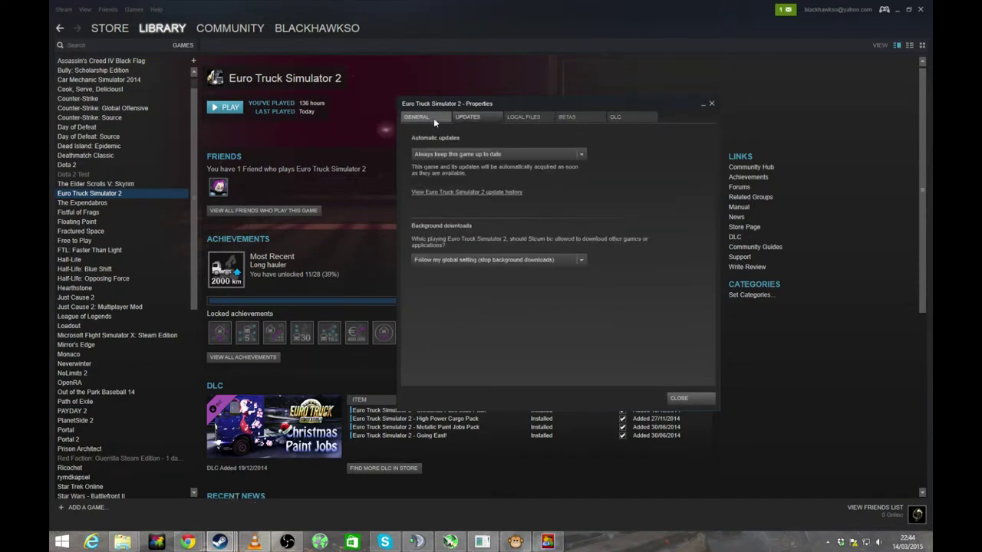
click(430, 117)
click(668, 397)
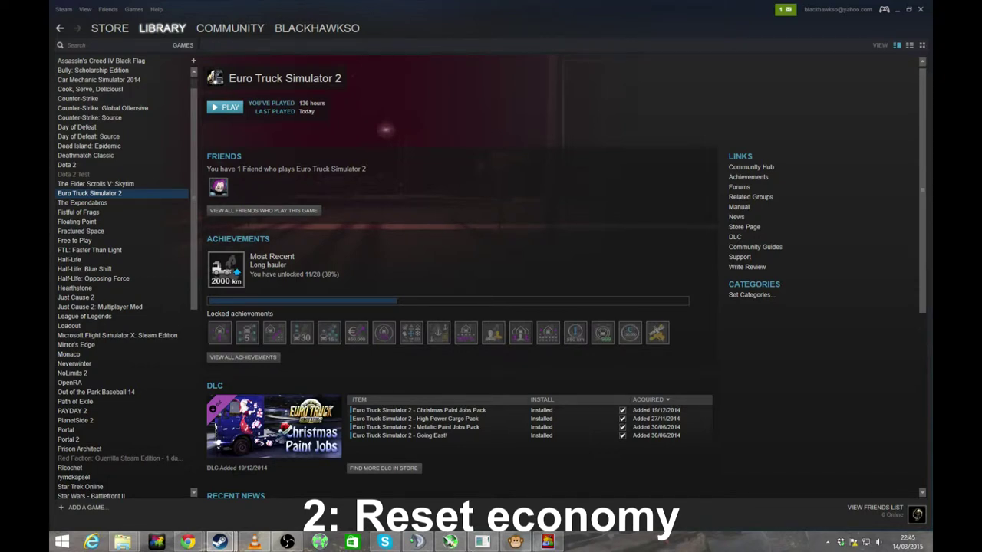
Open config.cfg from the most recently modified profile in the Euro Truck Simulator 2 profiles folder and maximize the editor.
click(123, 543)
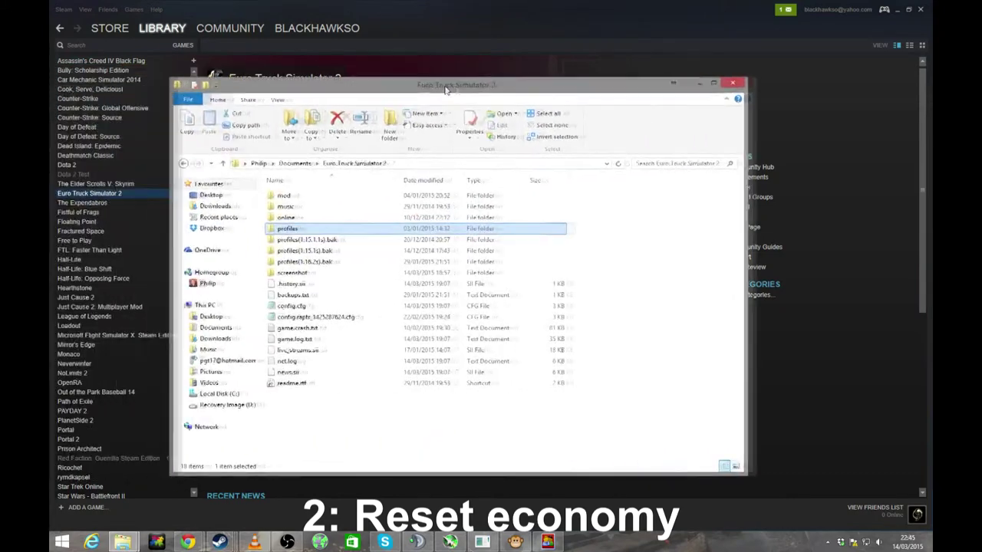
drag(433, 88, 556, 90)
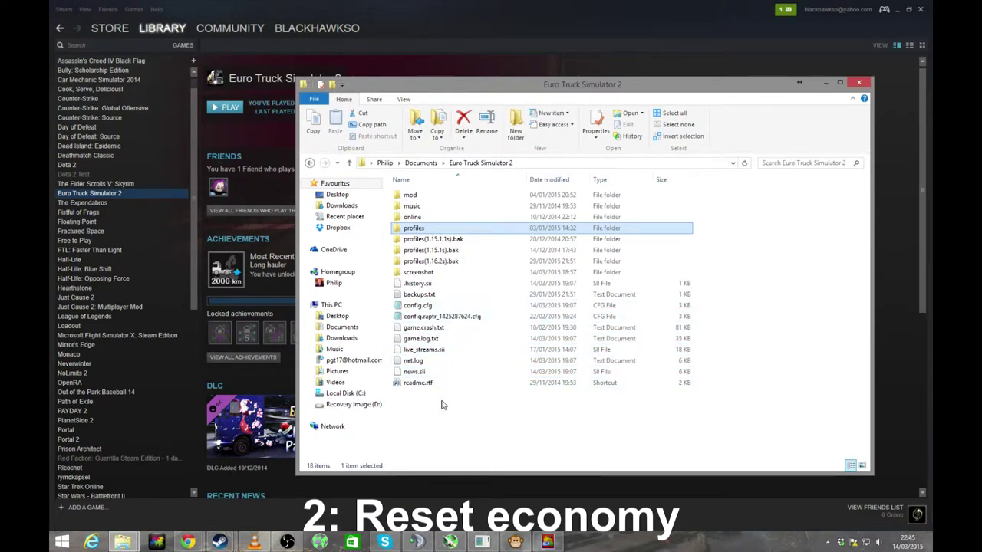
double_click(418, 231)
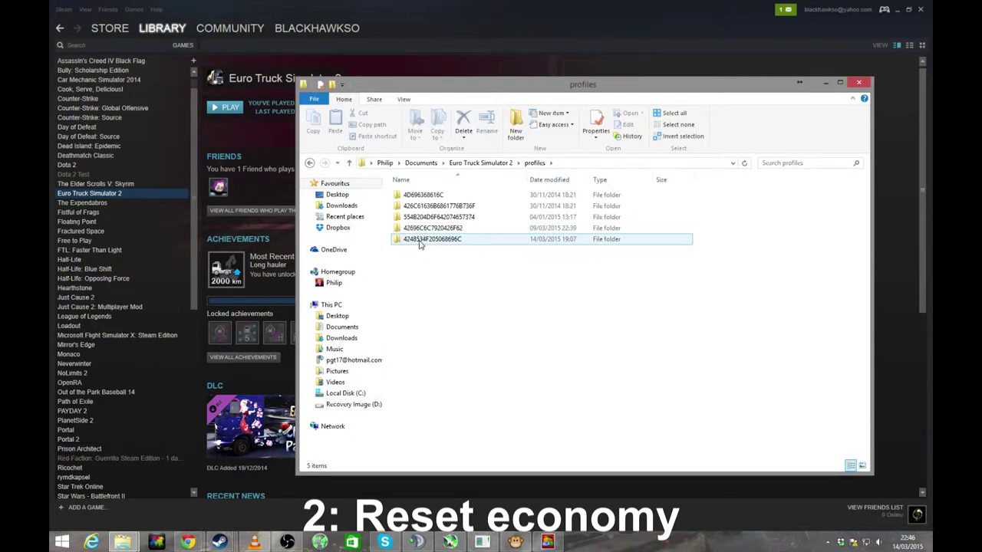
double_click(420, 239)
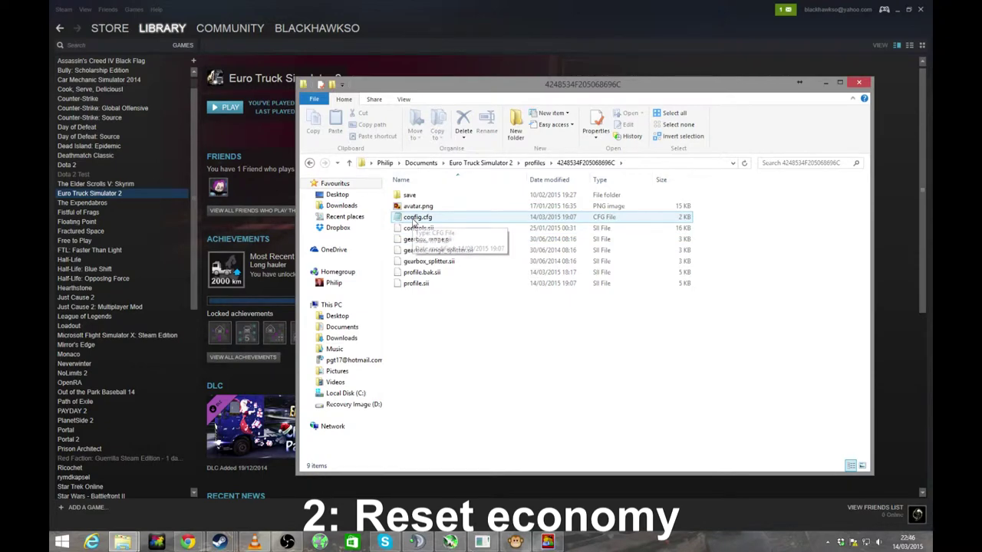
double_click(415, 218)
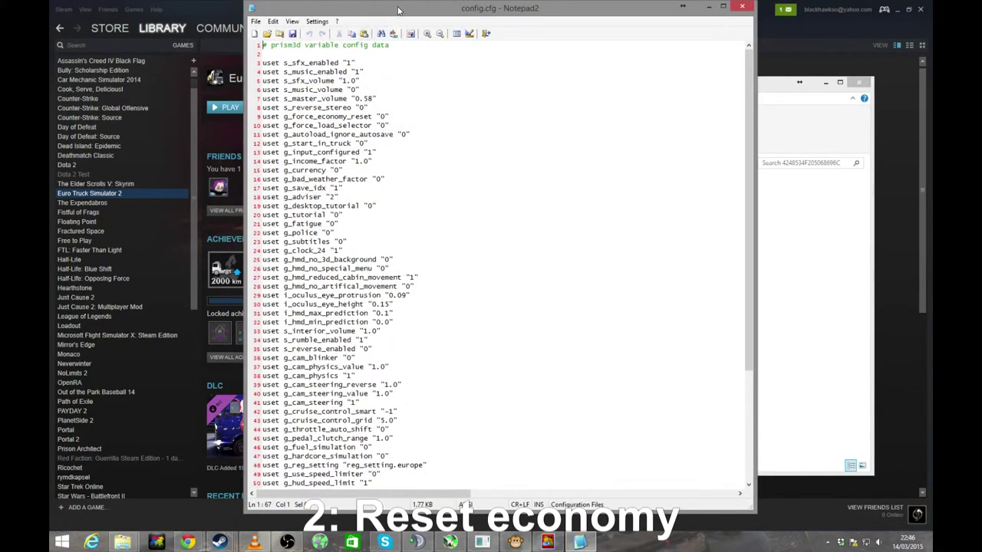
double_click(397, 10)
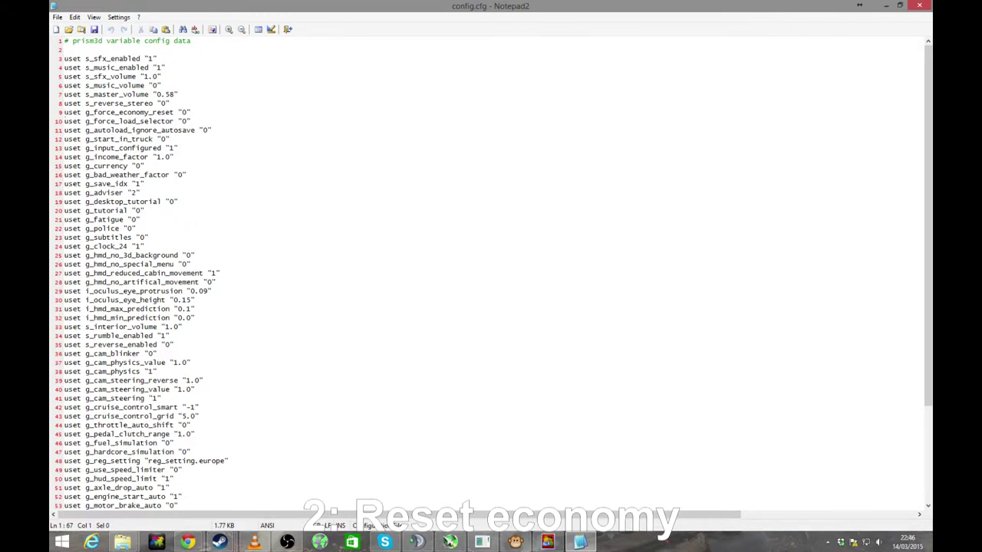
Locate the g_force_economy_reset line in the profile's config.cfg and select its value.
drag(66, 112, 212, 110)
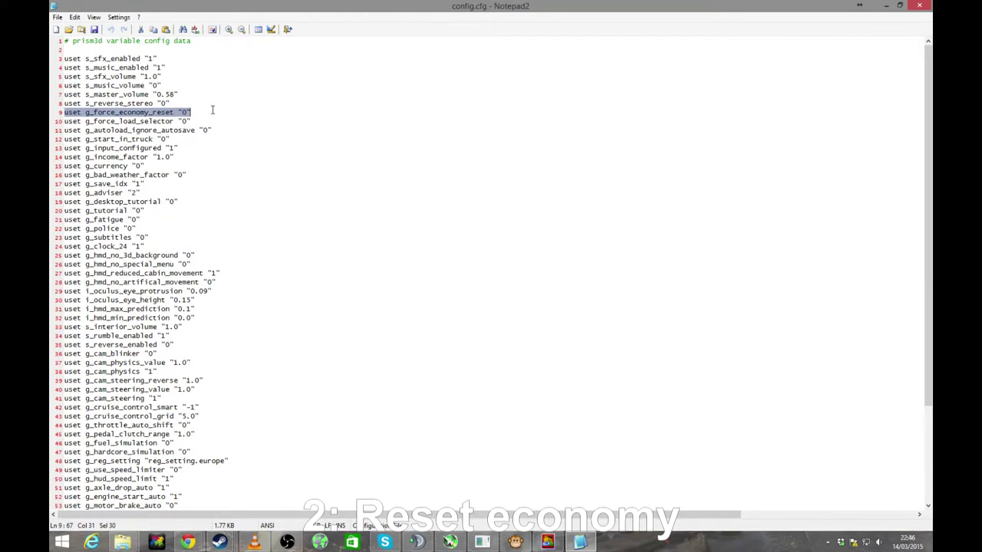
click(212, 109)
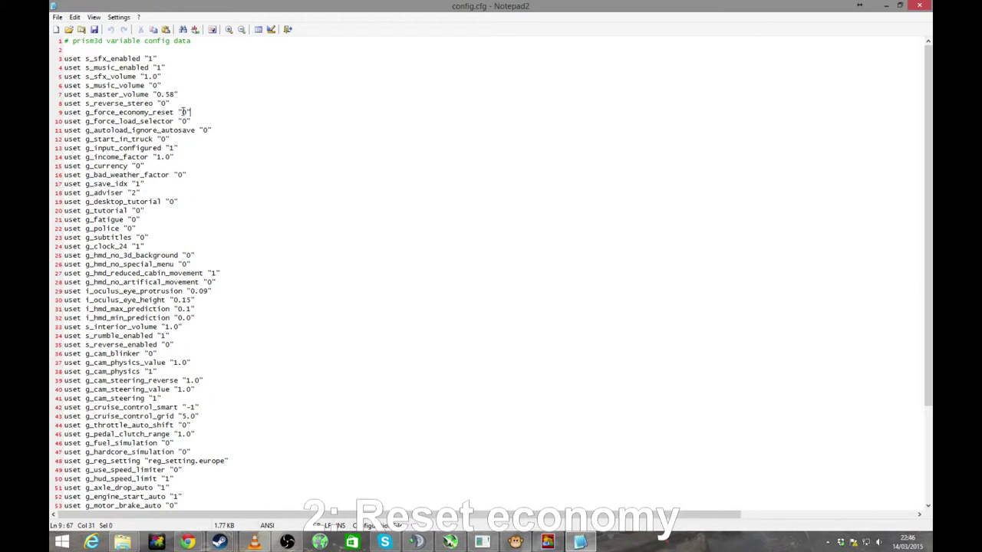
key(shift+Left)
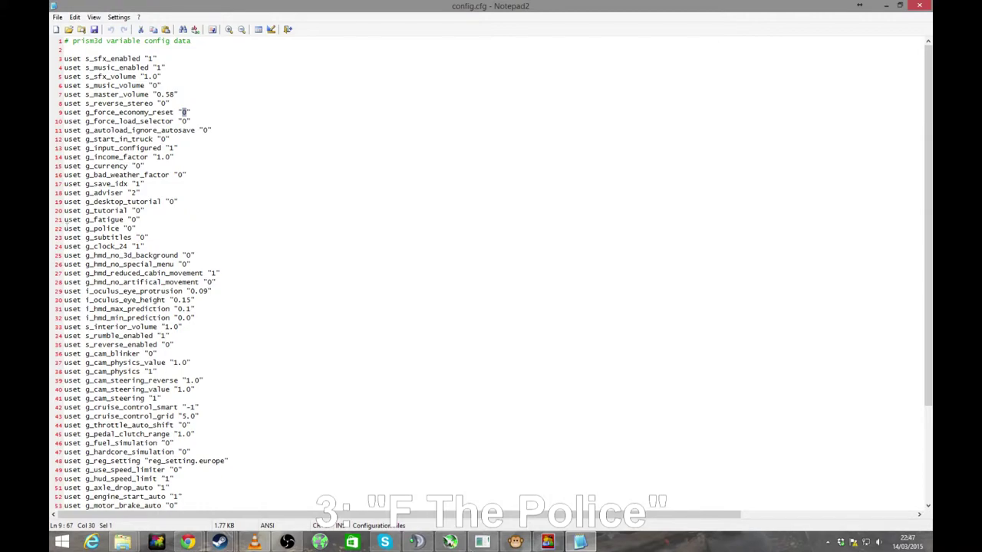
Restore the config.cfg window to a smaller size and highlight the g_police line.
key(super+Down)
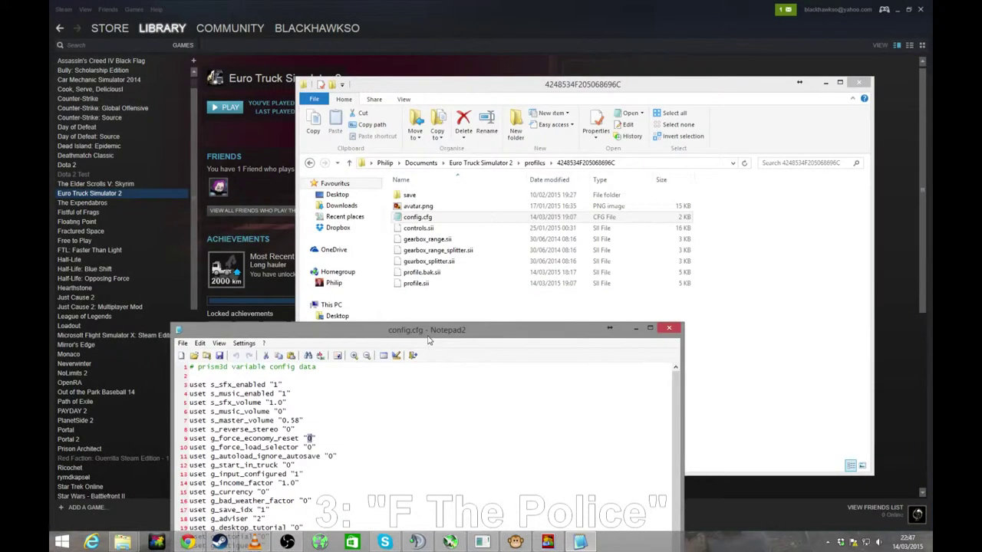
drag(385, 331, 384, 43)
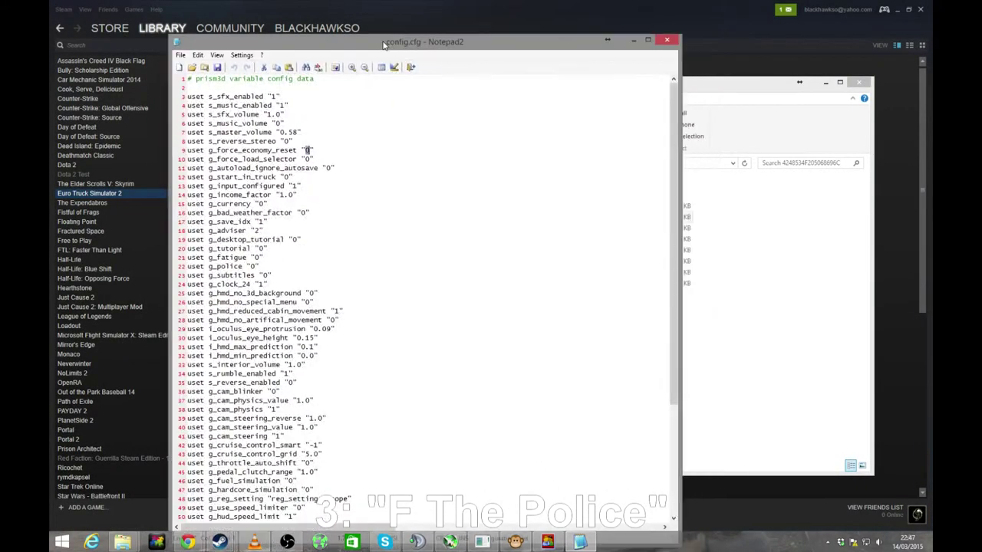
triple_click(189, 267)
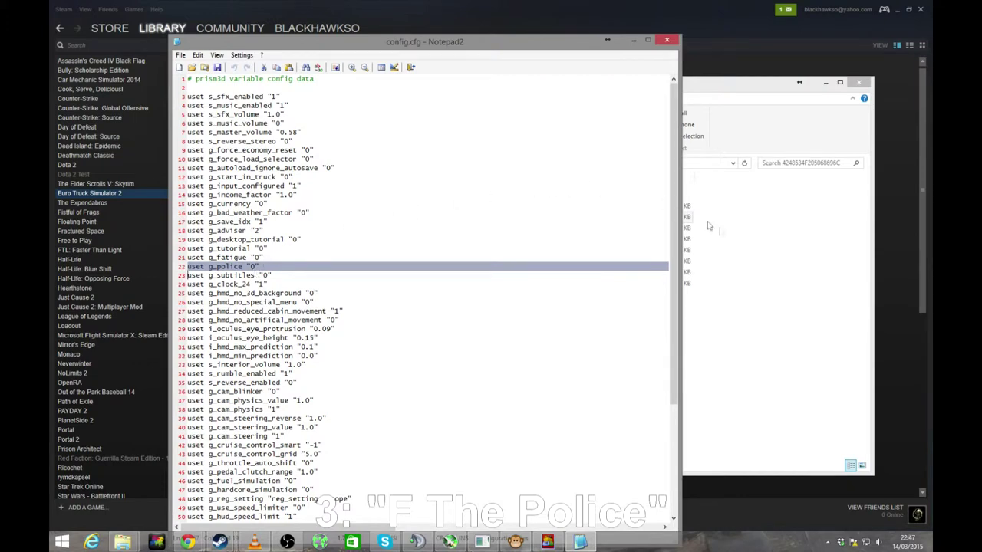
Go back to the main Euro Truck Simulator 2 folder in File Explorer and open its config.cfg.
click(790, 343)
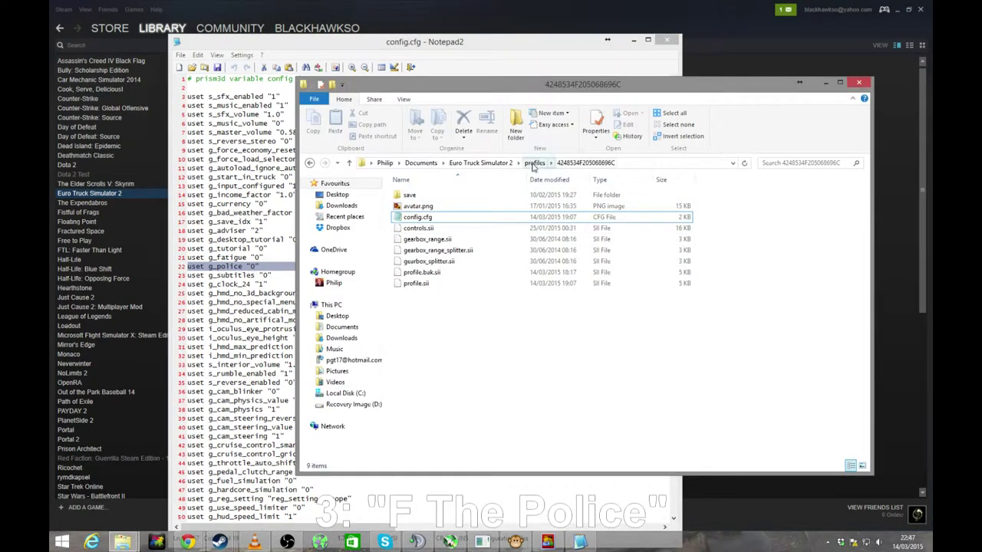
click(480, 162)
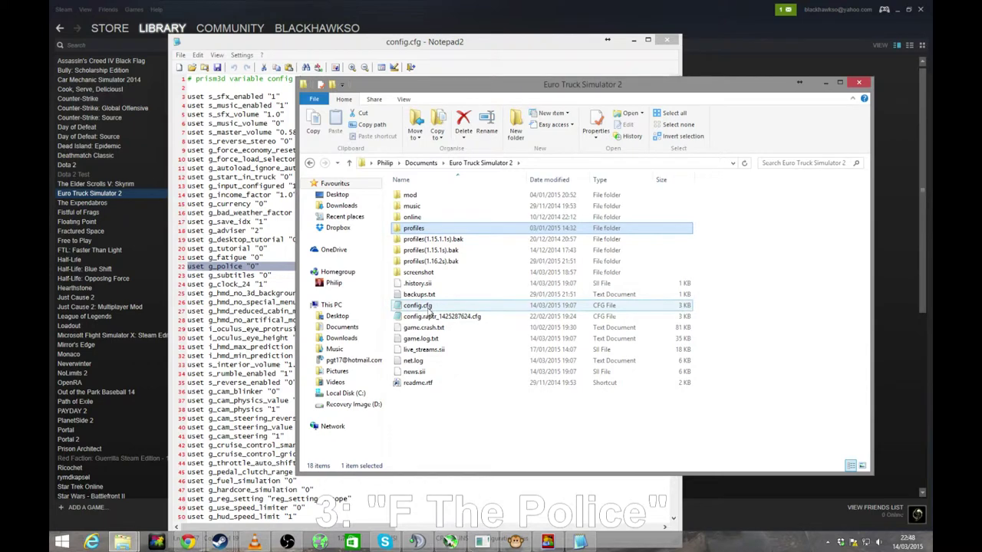
double_click(429, 308)
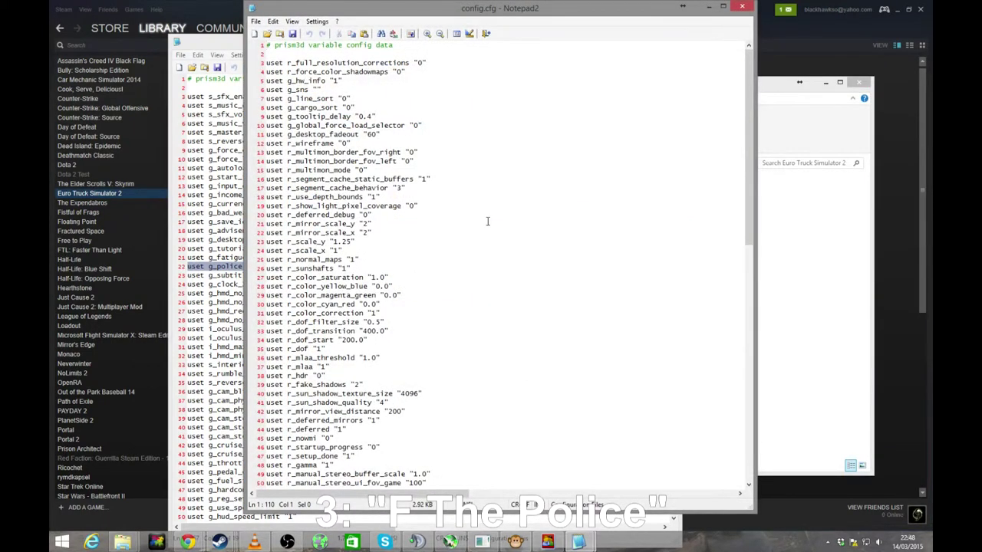
Search the main config.cfg for "police".
click(493, 203)
key(ctrl+f)
text(pr)
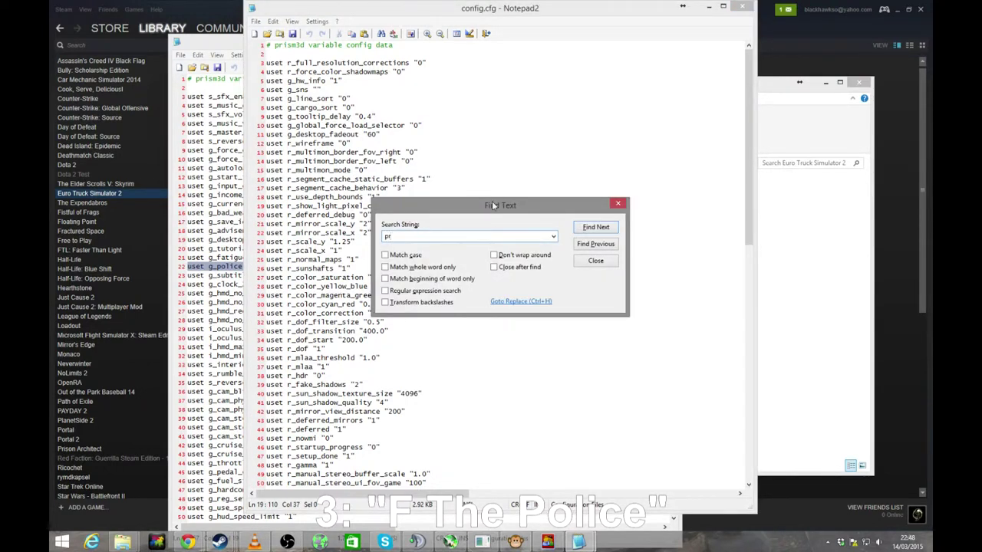
text(lice)
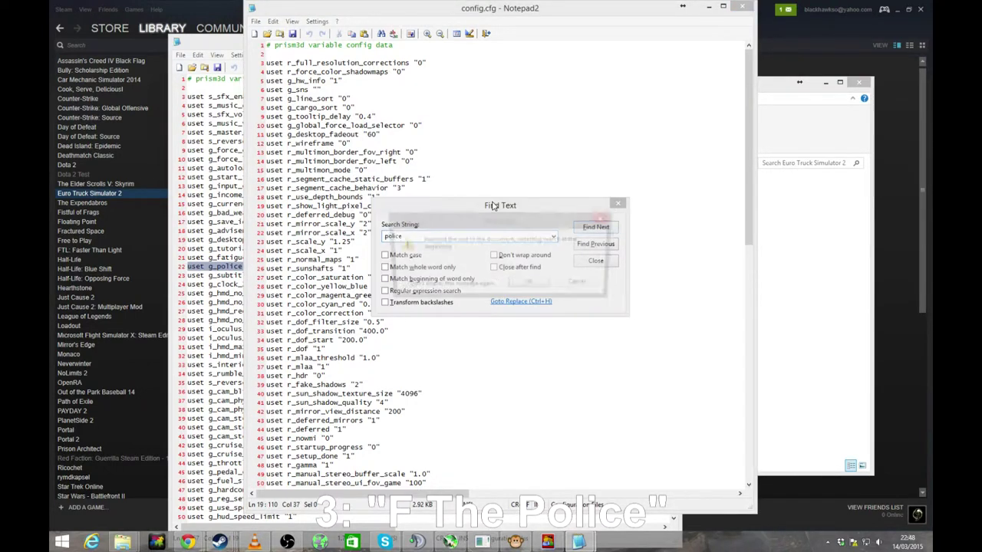
key(Return)
key(Return)
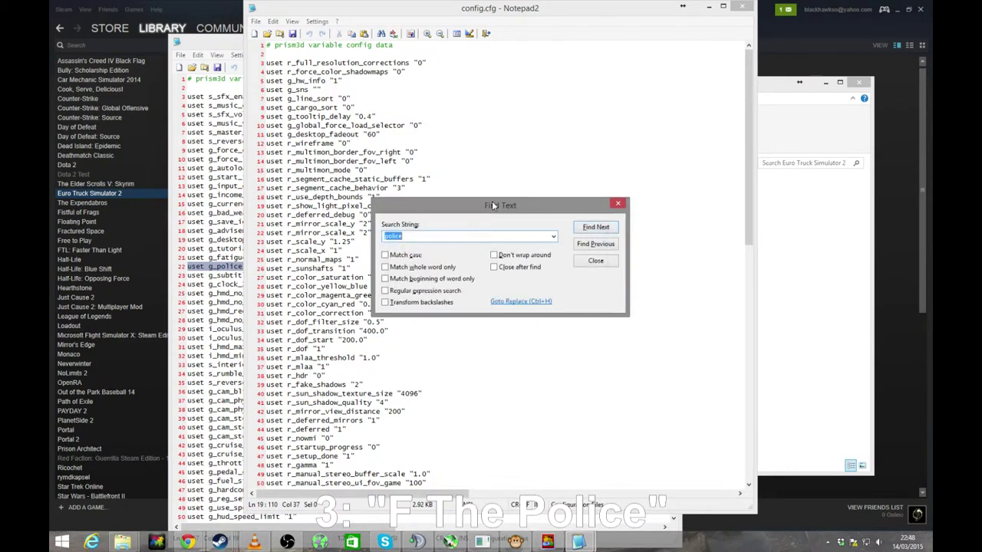
Close the main config.cfg and return to the profile's config.cfg to look through its settings.
key(Escape)
click(740, 7)
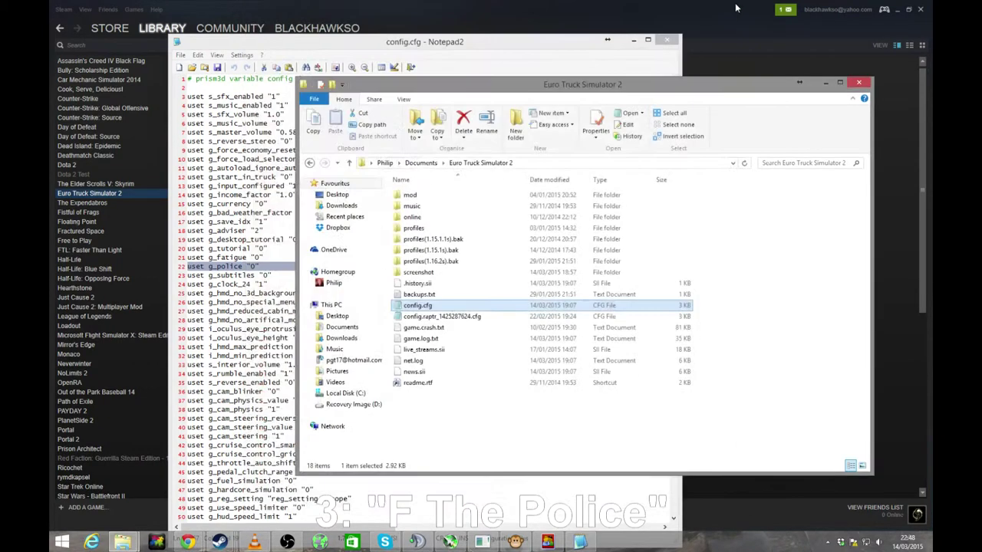
click(463, 45)
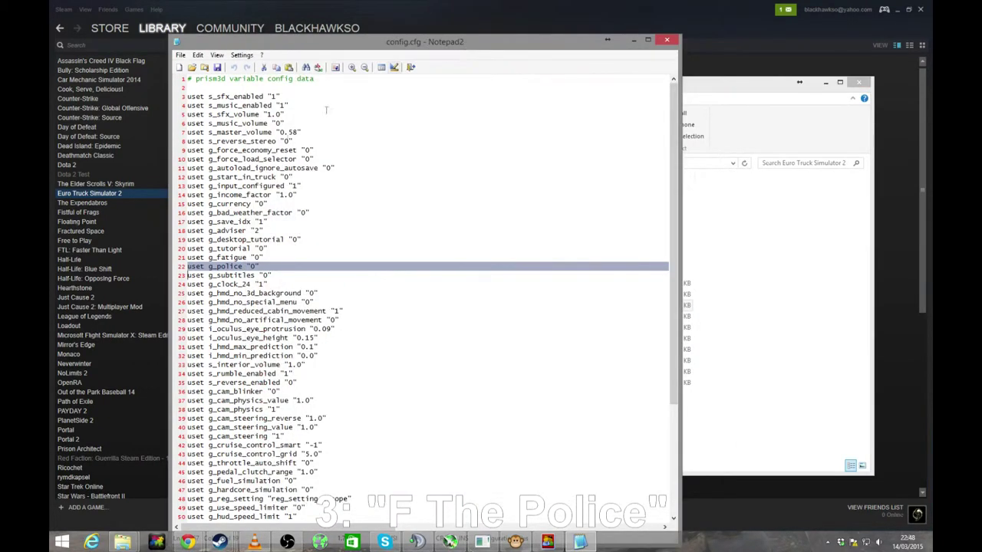
click(275, 273)
scroll(280, 269, down, 5)
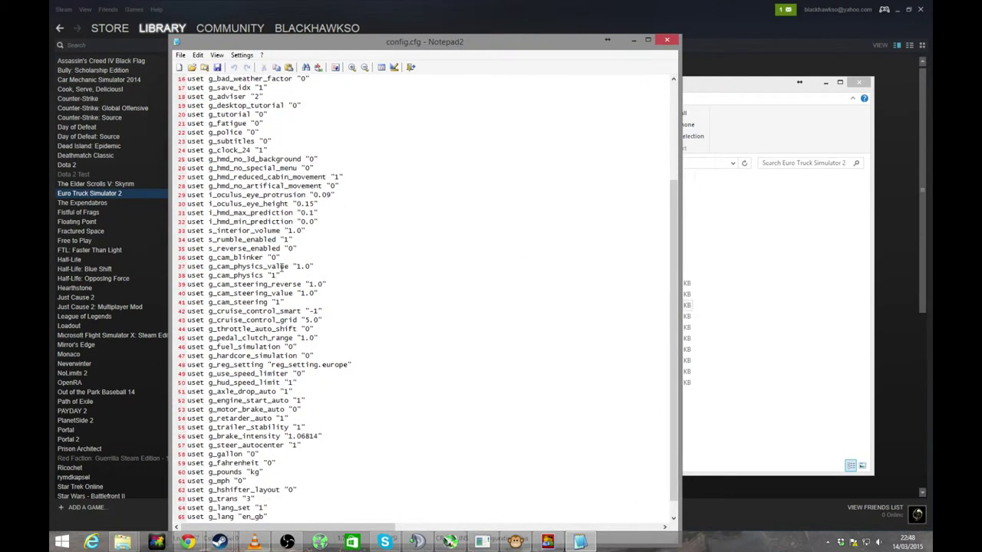
scroll(282, 266, up, 5)
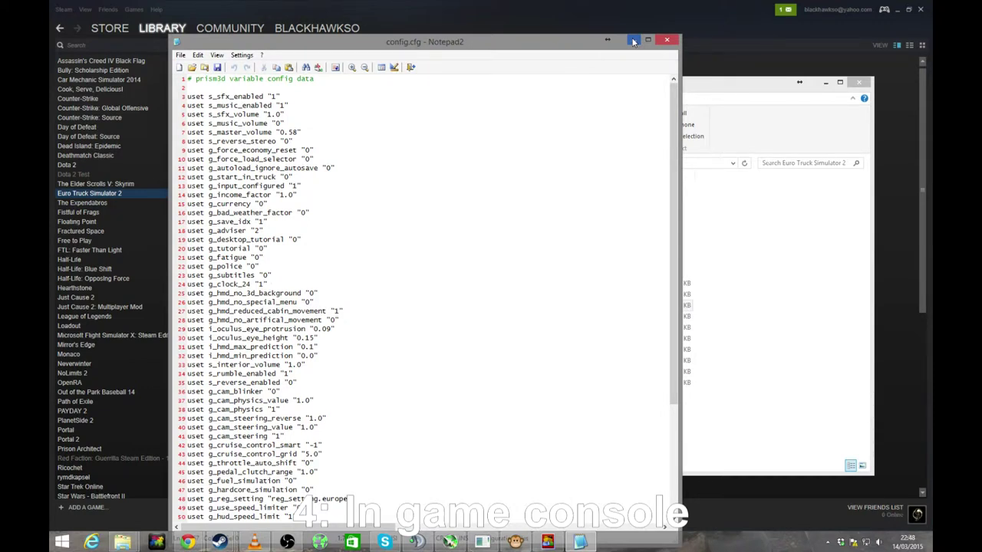
Minimize the profile's config.cfg, reopen config.cfg from the main Euro Truck Simulator 2 folder and maximize it.
click(634, 41)
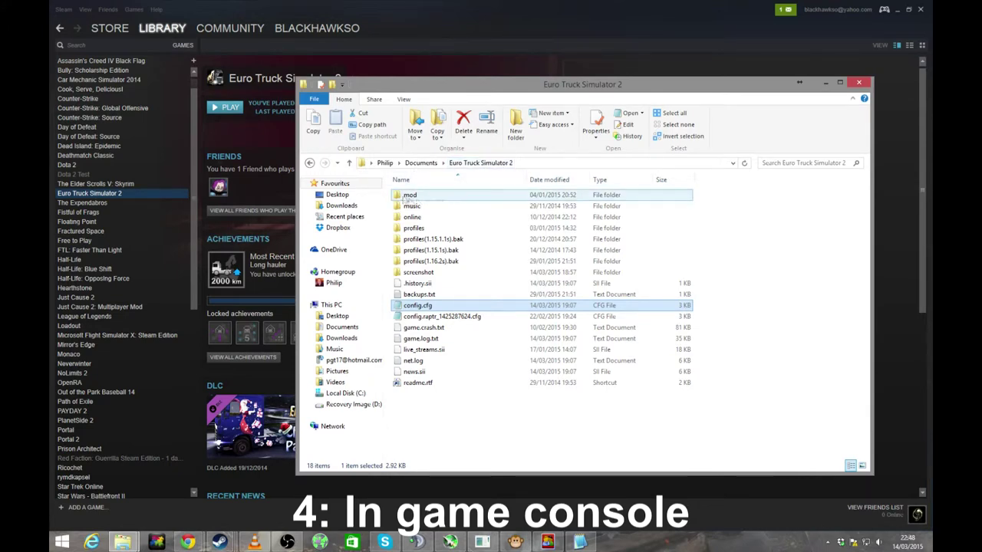
double_click(425, 306)
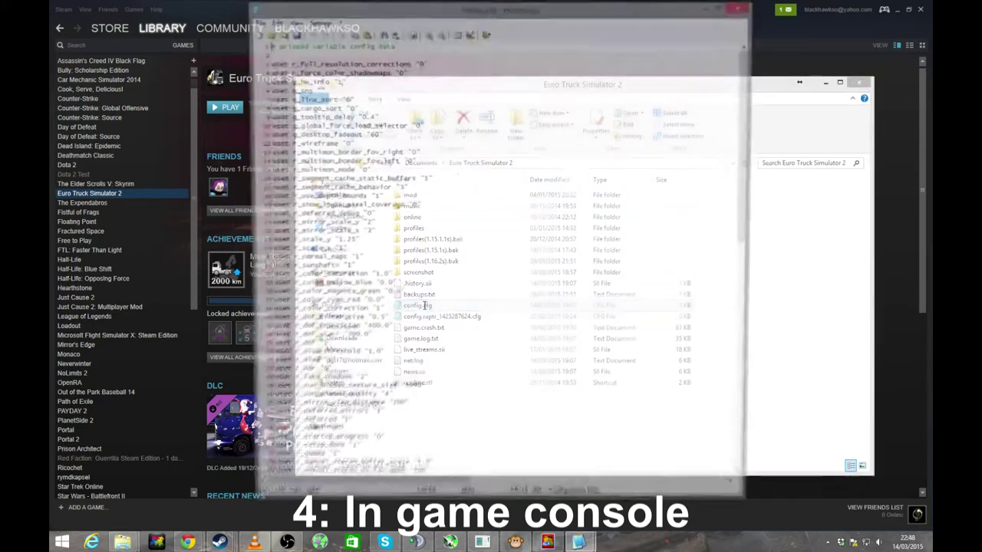
double_click(530, 9)
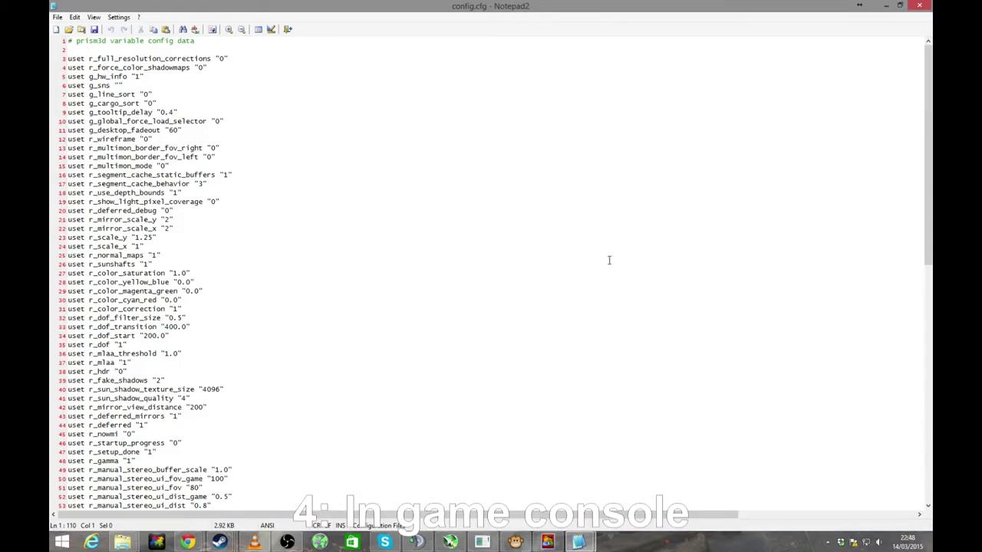
Search the main config.cfg for "dev" up to the g_developer line and highlight that line.
key(ctrl+f)
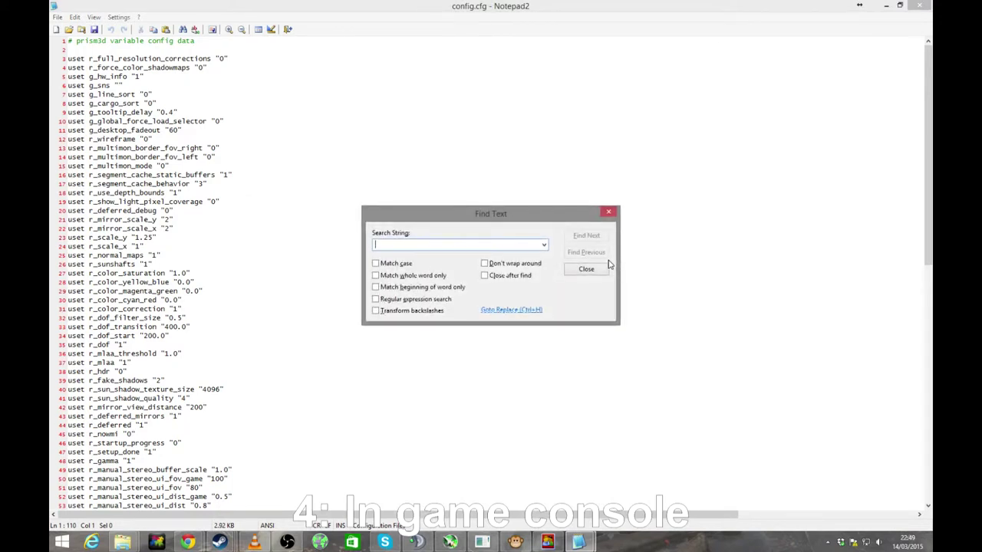
text(dev)
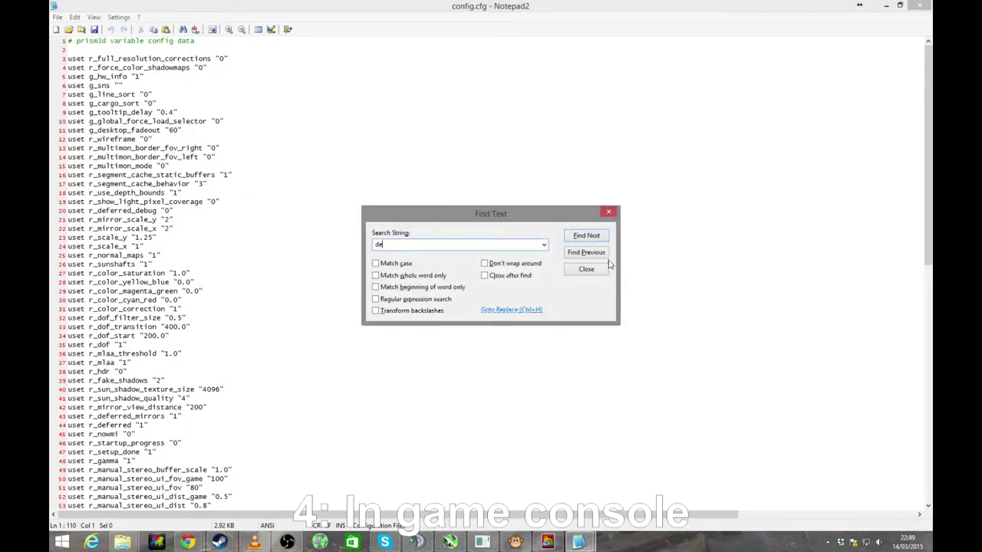
key(Return)
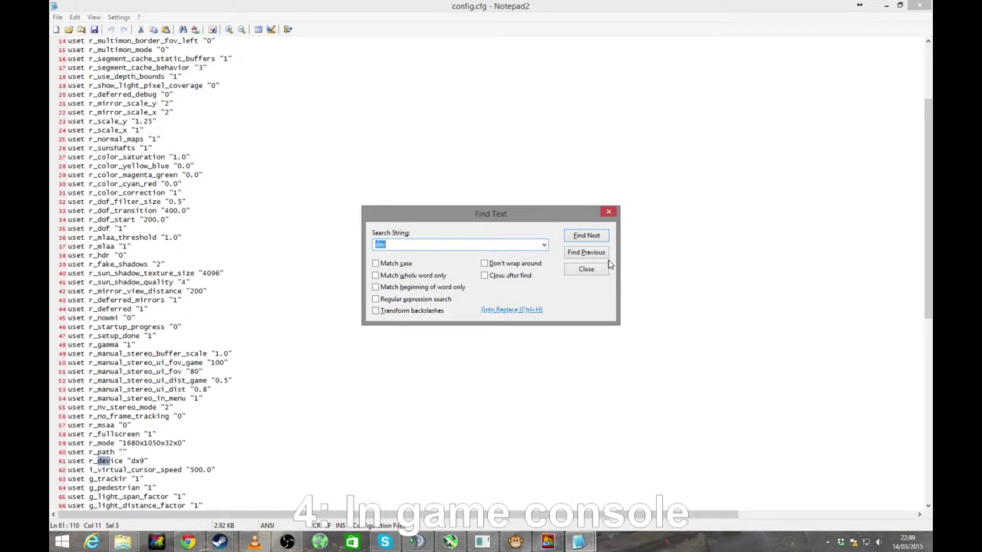
key(Return)
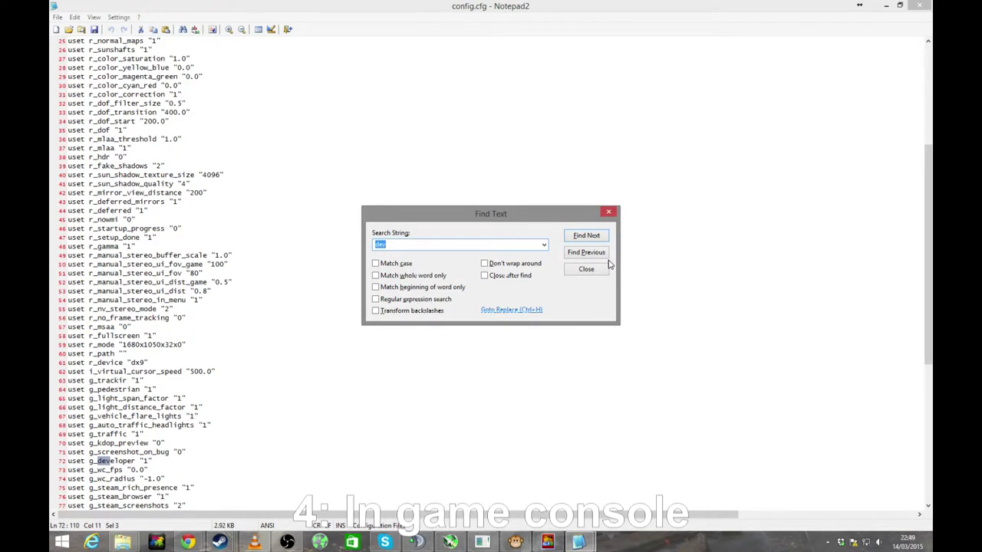
click(592, 273)
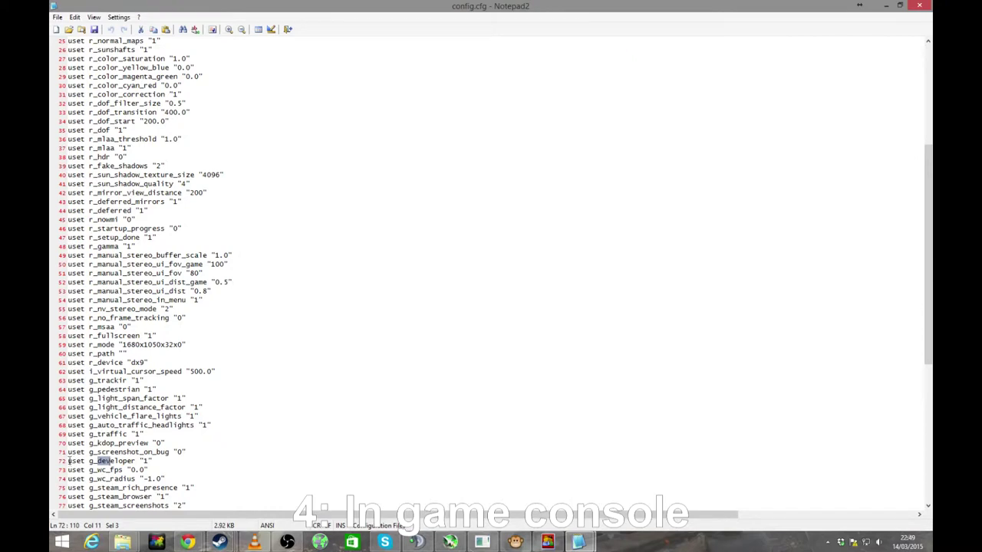
drag(68, 461, 140, 461)
click(166, 464)
Search the main config.cfg for "console" and highlight the g_console line.
key(ctrl+f)
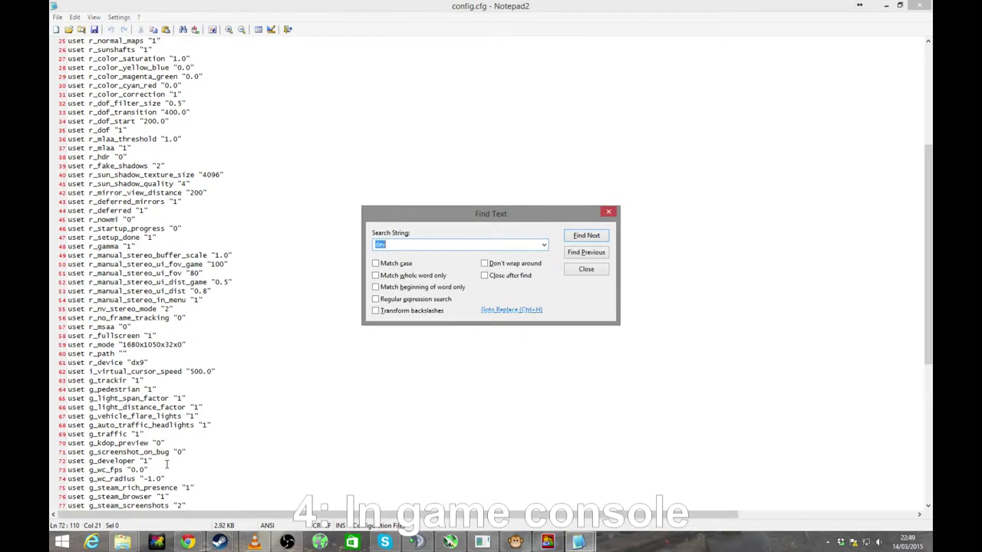
text(console)
key(Return)
key(Escape)
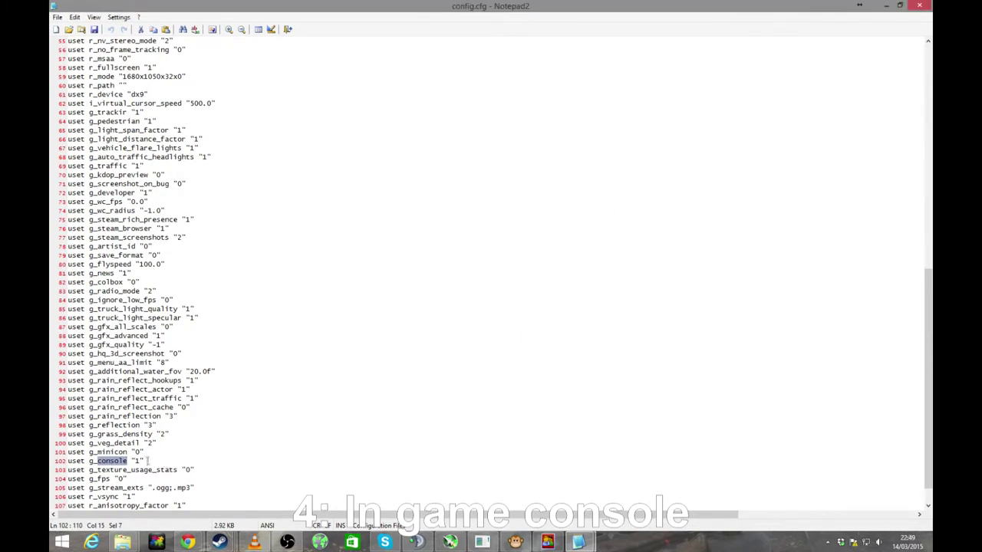
drag(72, 461, 145, 460)
click(146, 460)
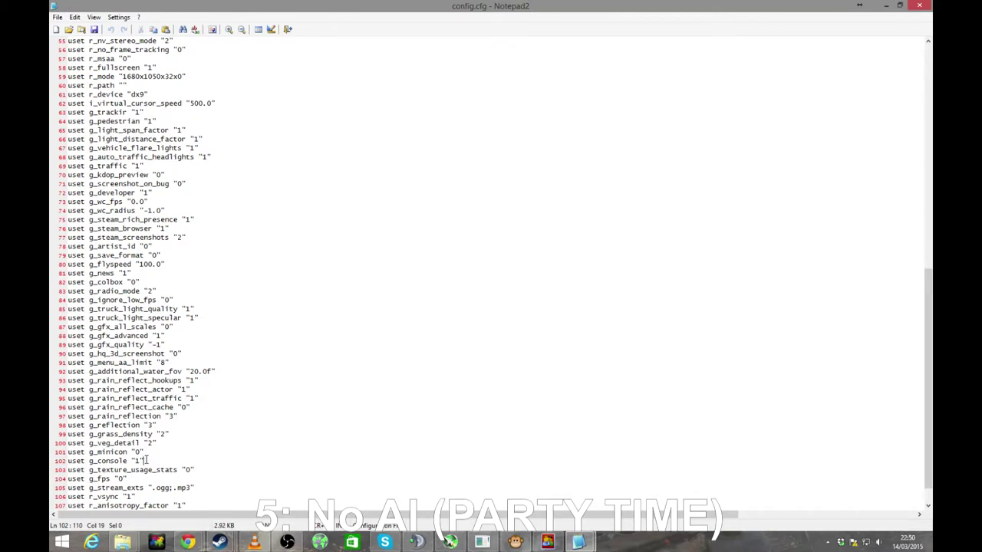
Minimize the main config.cfg, open the profiles folder, and bring up the already open profile config.cfg maximized.
scroll(167, 473, down, 1)
scroll(168, 472, up, 15)
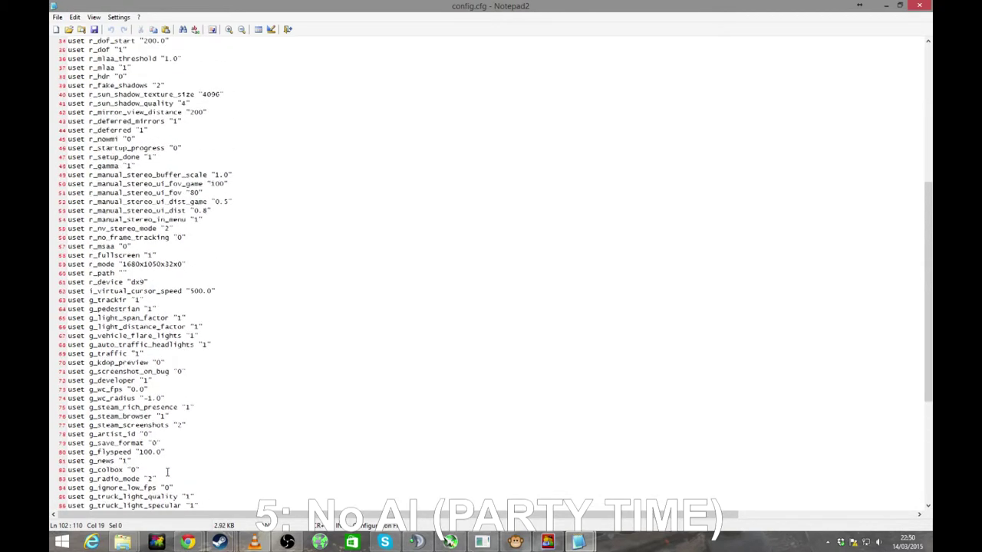
scroll(167, 472, up, 4)
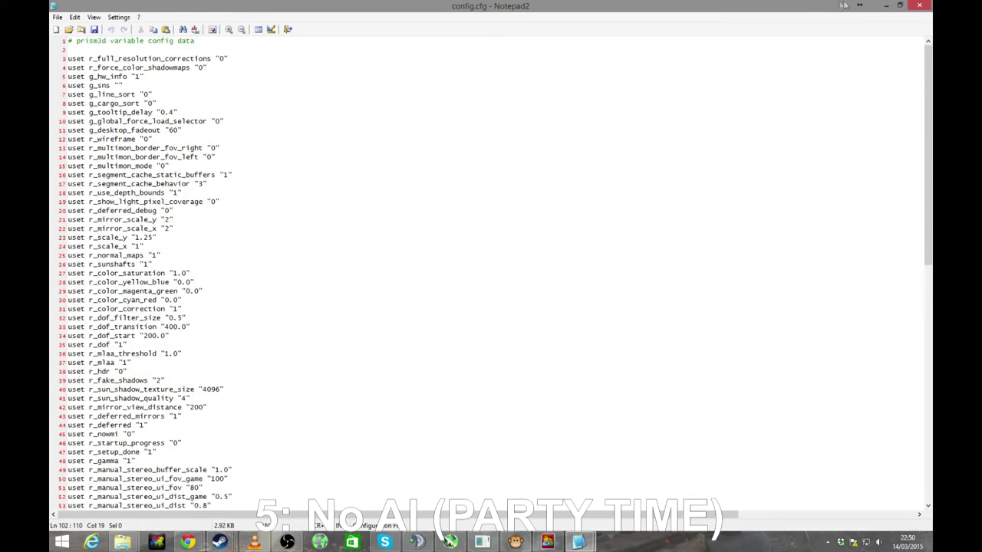
click(886, 6)
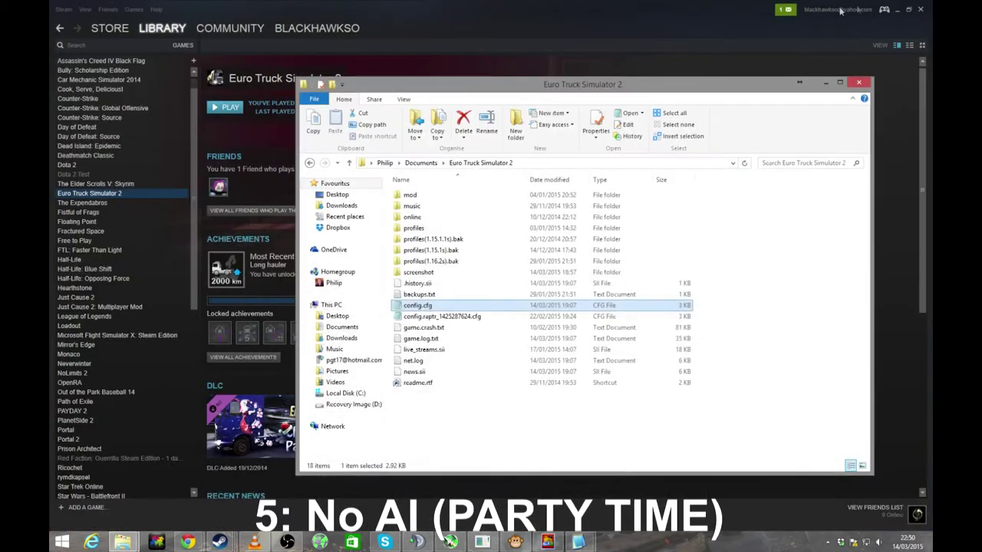
double_click(424, 232)
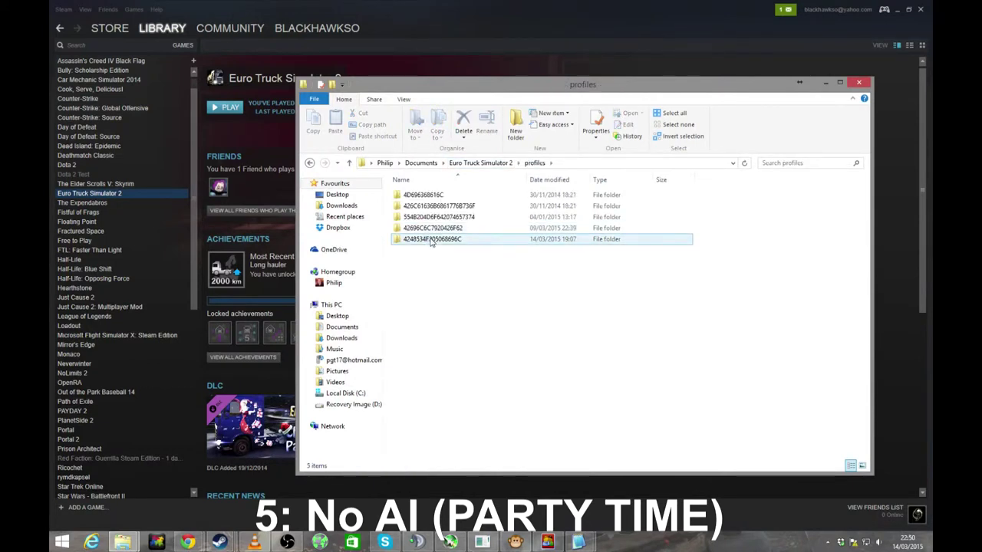
mouse_move(583, 543)
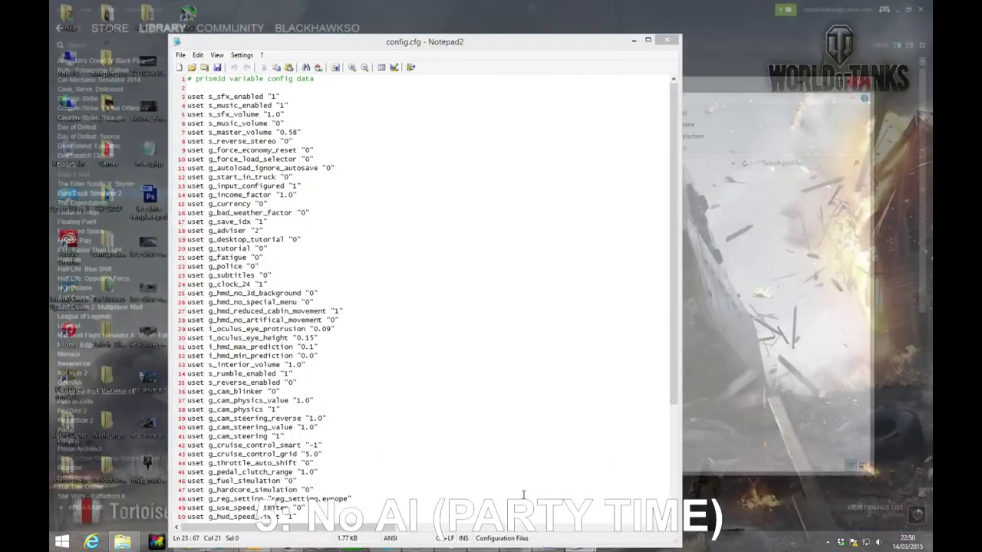
click(522, 483)
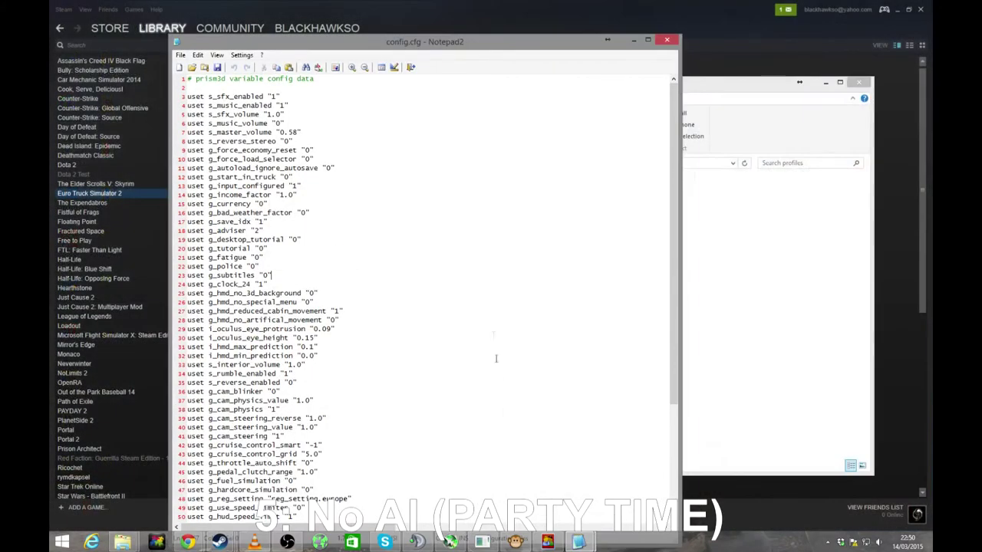
double_click(326, 44)
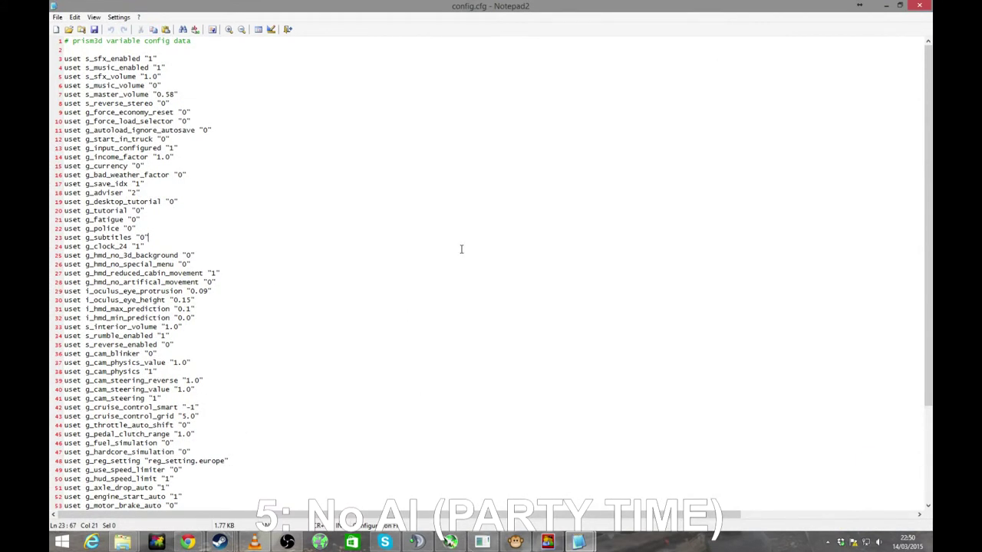
Search the profile's config.cfg for "g_traffic" and close the search.
key(ctrl+f)
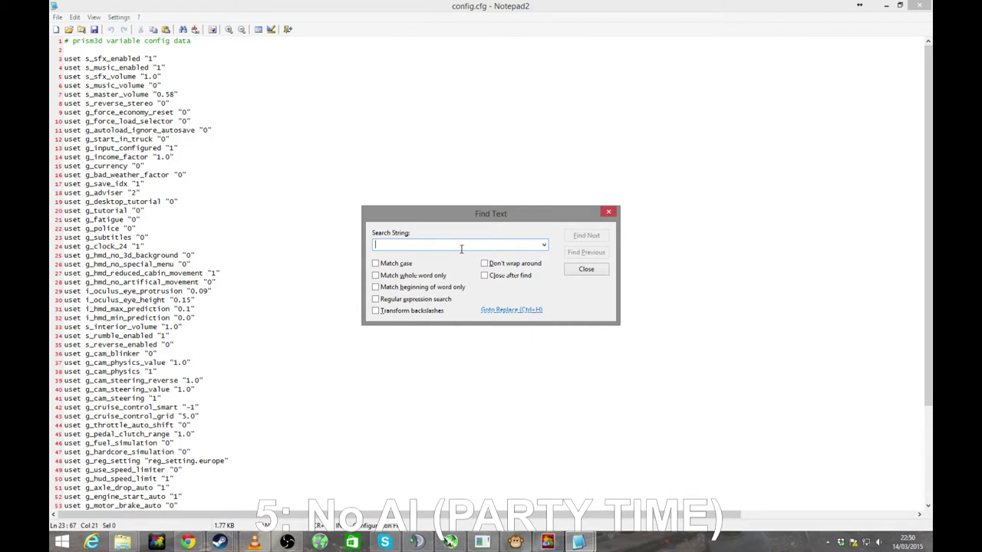
text(g_tr)
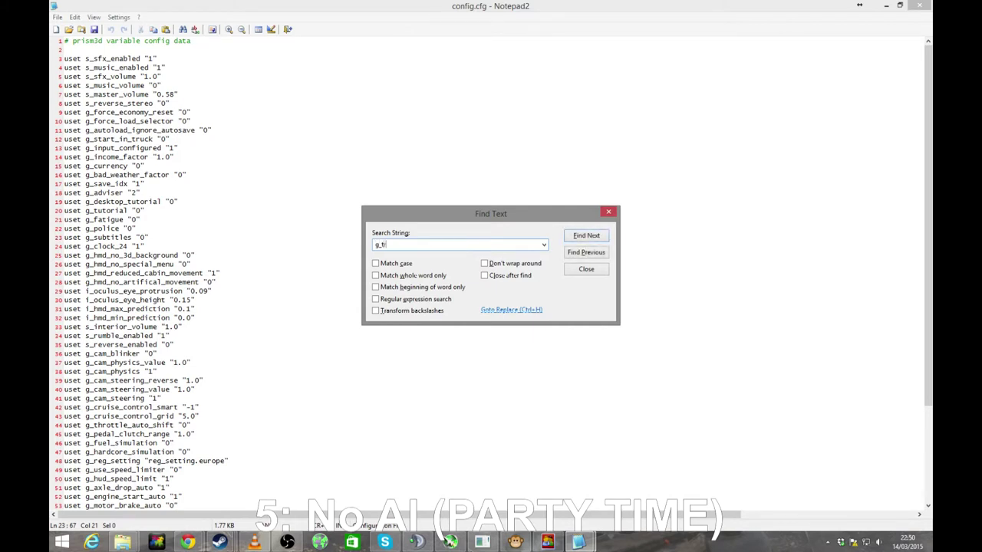
text(afficdc)
key(Return)
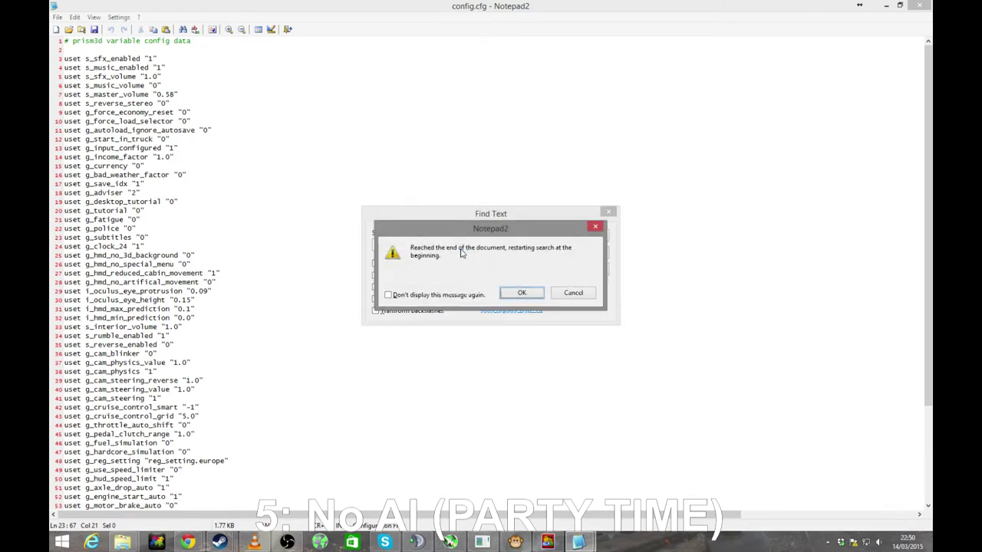
key(Return)
key(Return)
click(461, 249)
key(BackSpace)
key(BackSpace)
key(BackSpace)
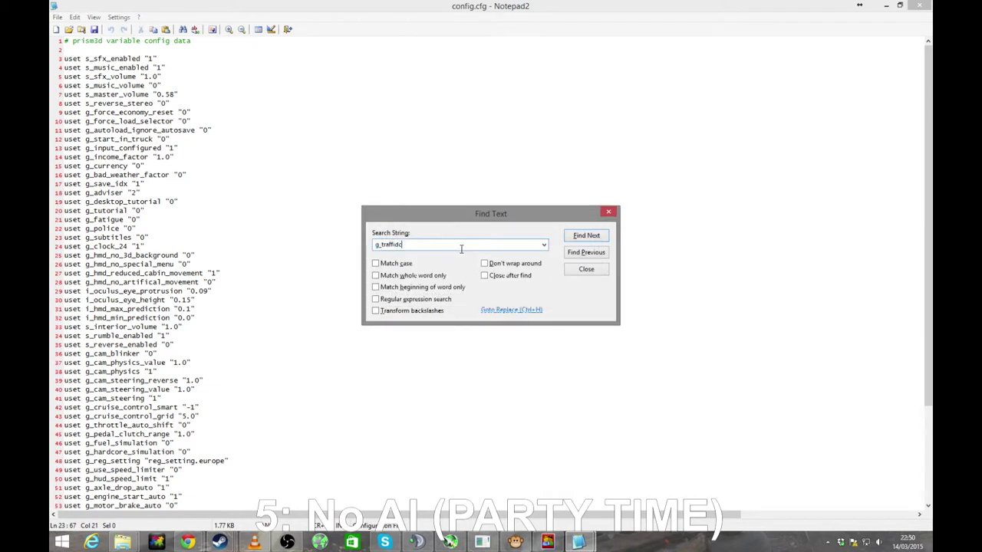
text(c)
key(Return)
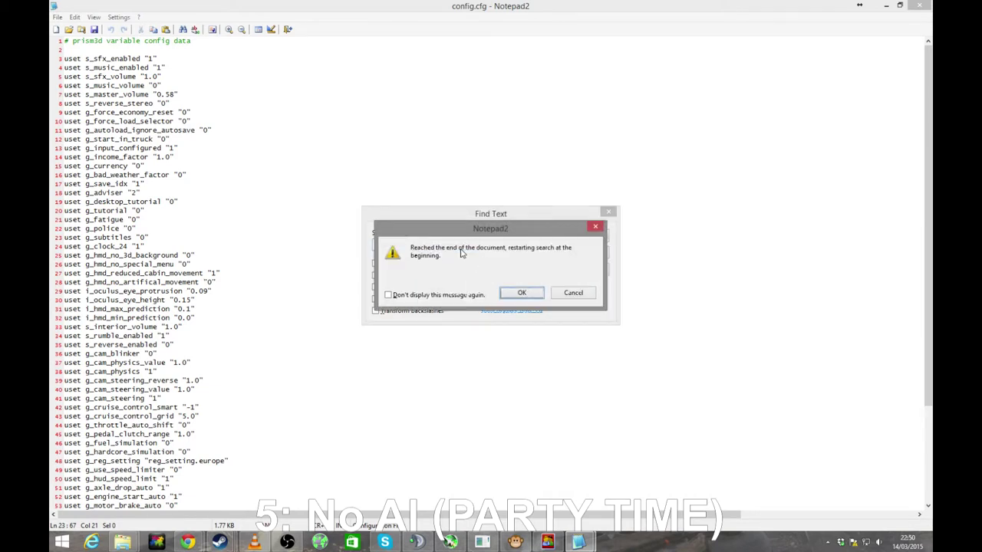
key(Return)
key(Return)
key(Escape)
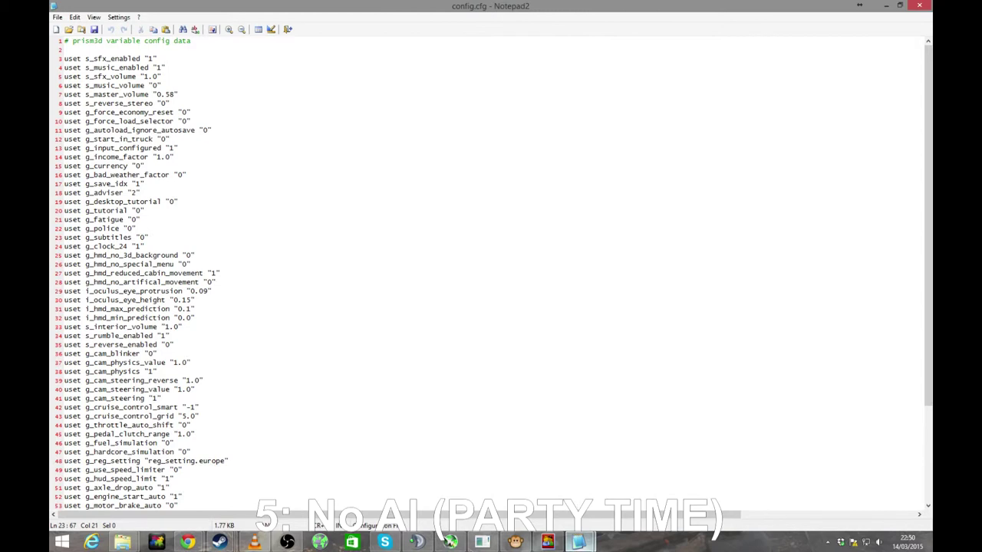
Switch to the main config.cfg and search it for "g_traffic".
mouse_move(581, 545)
click(647, 495)
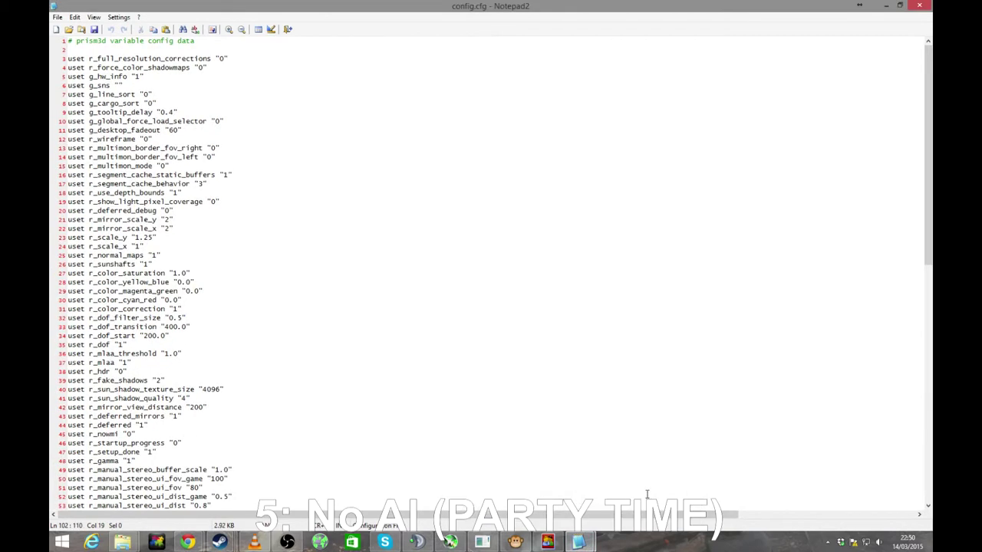
key(ctrl+f)
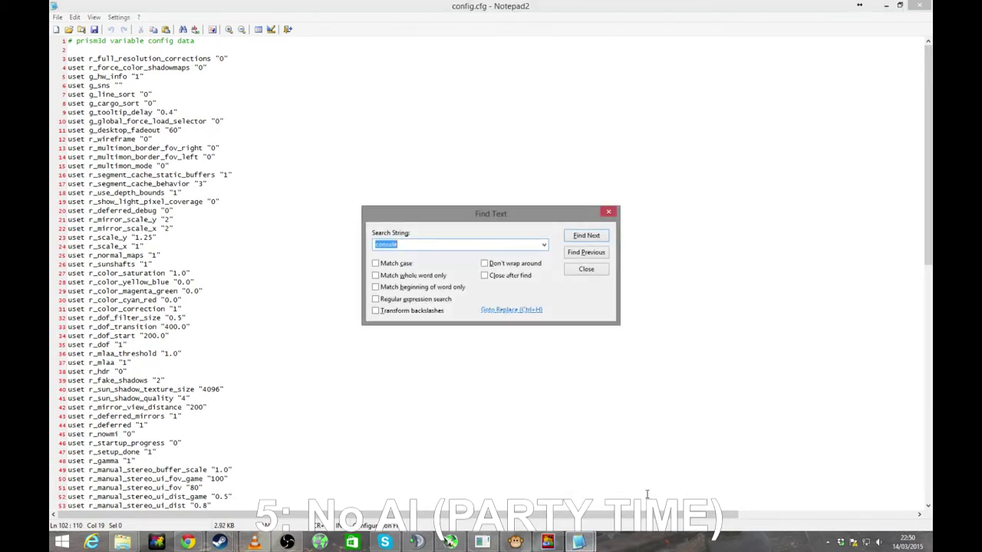
text(g_traffic)
key(Return)
key(Return)
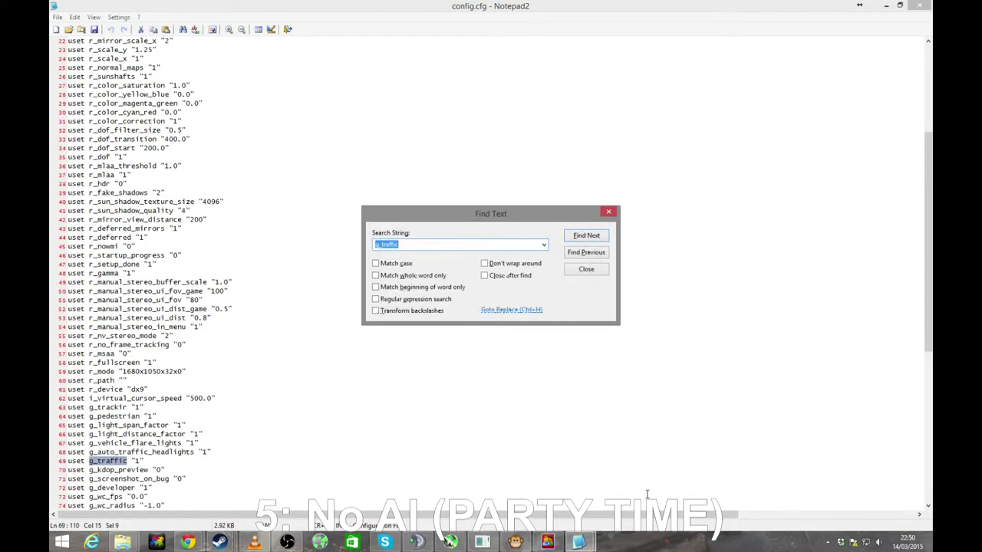
click(588, 270)
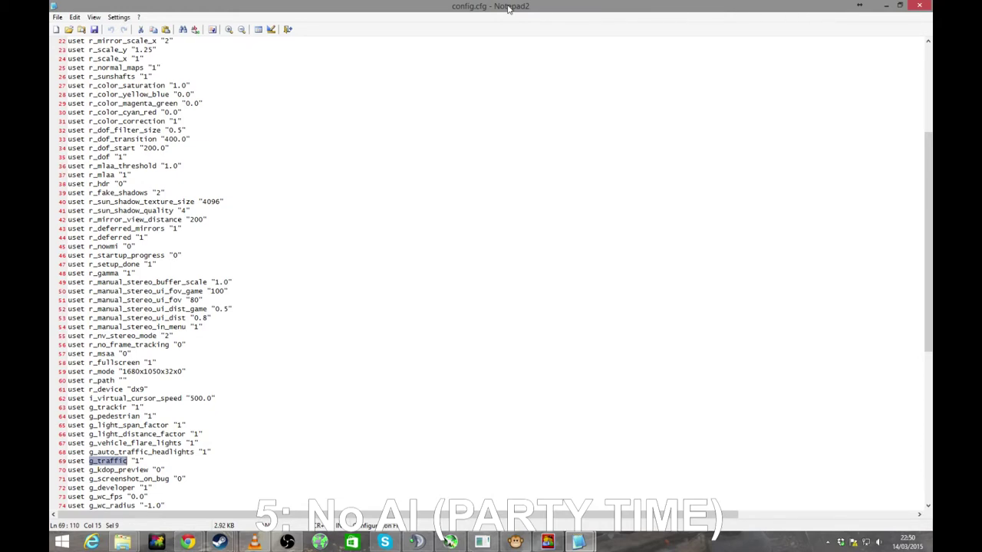
Restore the main config.cfg to a smaller window and close both config.cfg files, leaving the profiles folder open.
drag(508, 8, 702, 203)
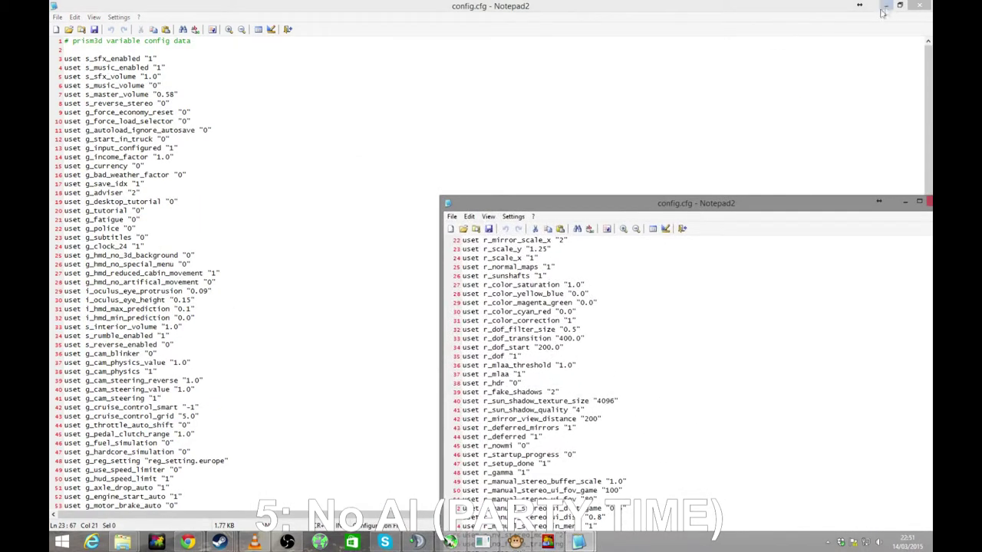
click(886, 6)
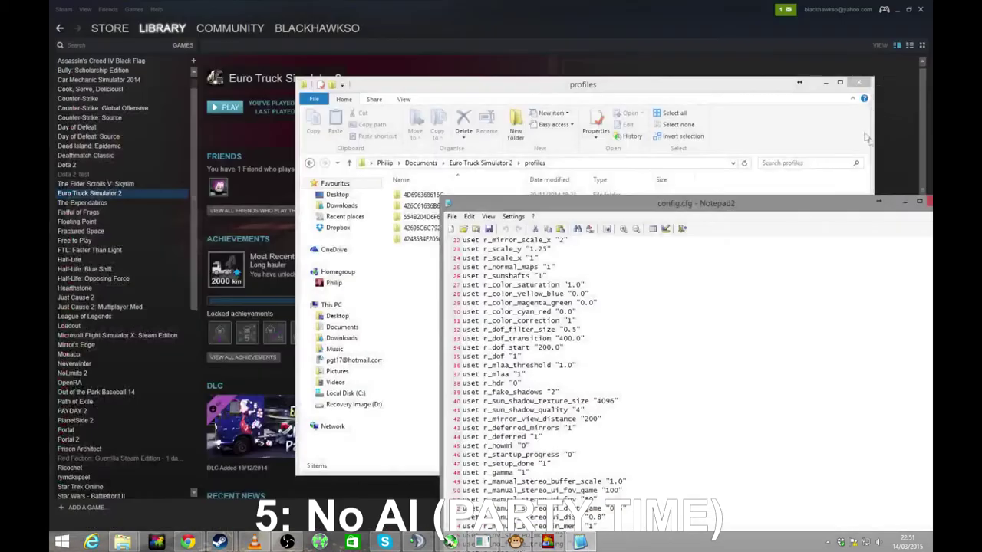
click(923, 205)
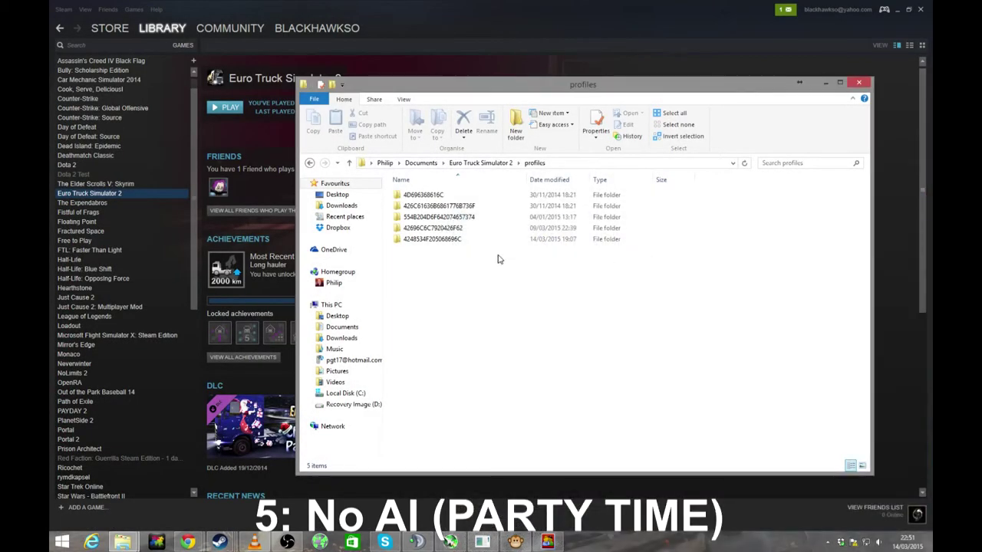
Open config.cfg in the most recently modified profile folder, search it for "traffic", and close the file.
double_click(454, 240)
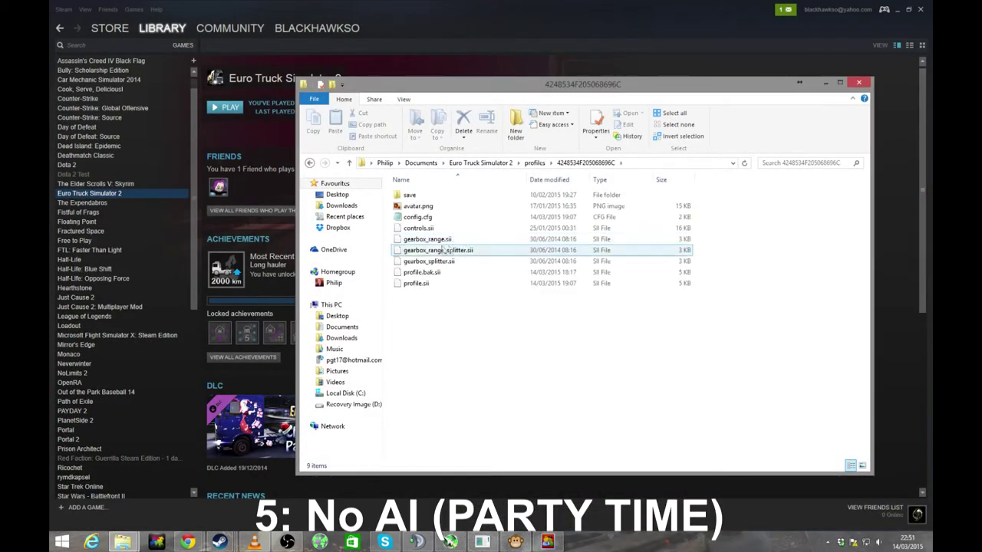
double_click(418, 217)
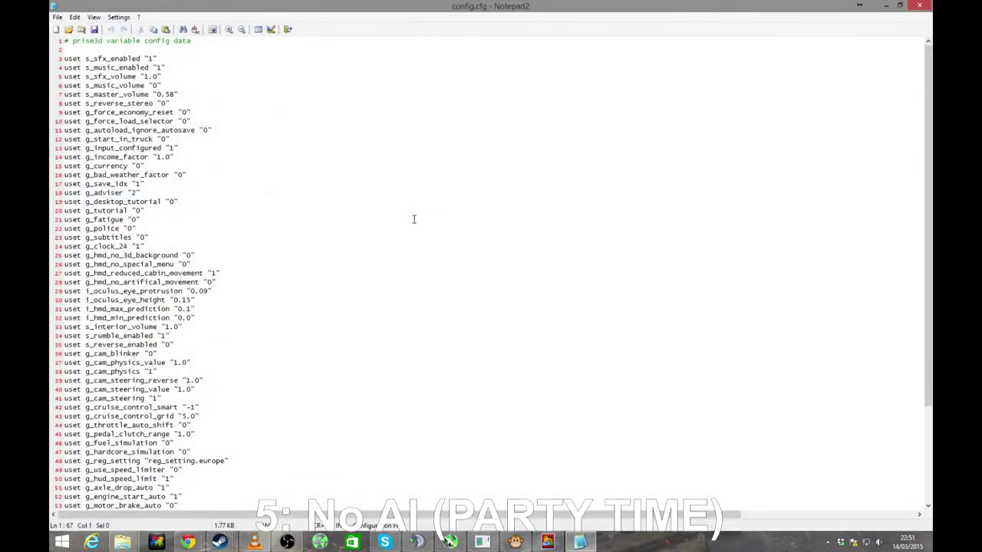
key(ctrl+f)
text(traffic)
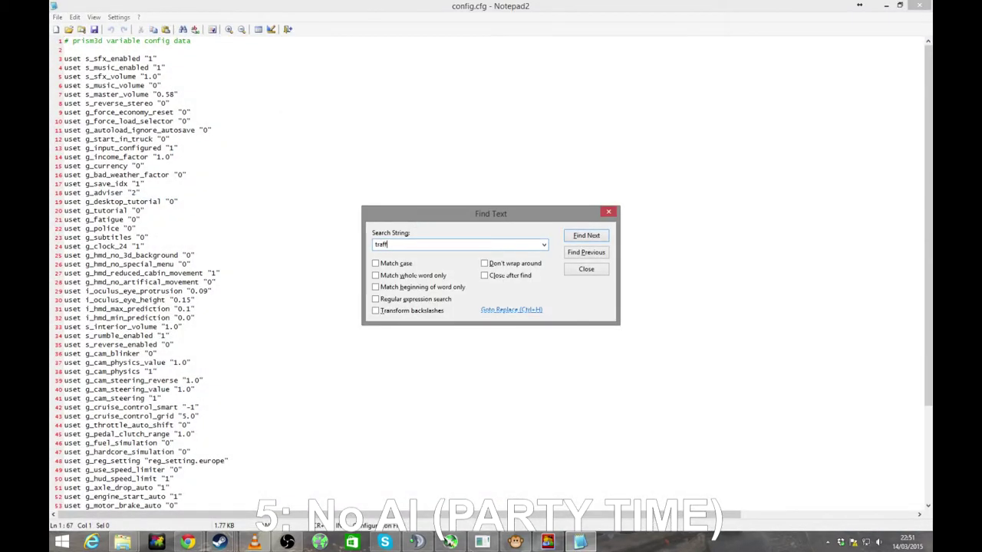
key(Return)
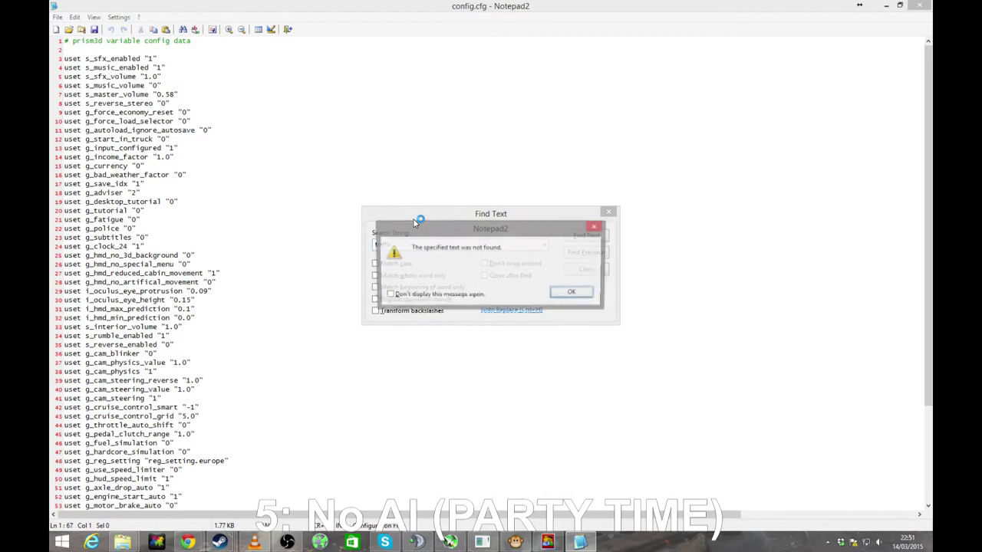
key(Return)
key(Escape)
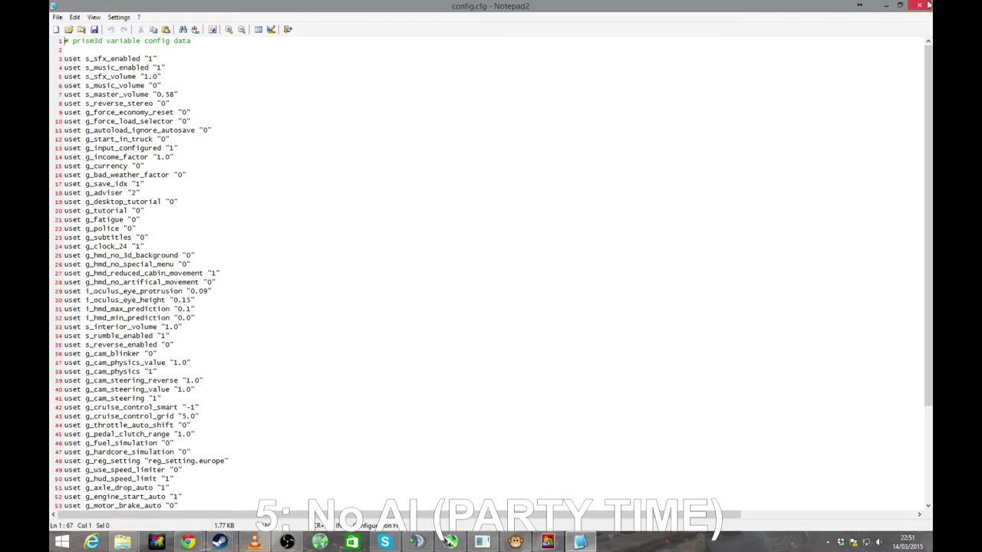
key(alt+F4)
Open the main config.cfg from the Euro Truck Simulator 2 folder and search for "traffic" up to the g_traffic line.
click(480, 163)
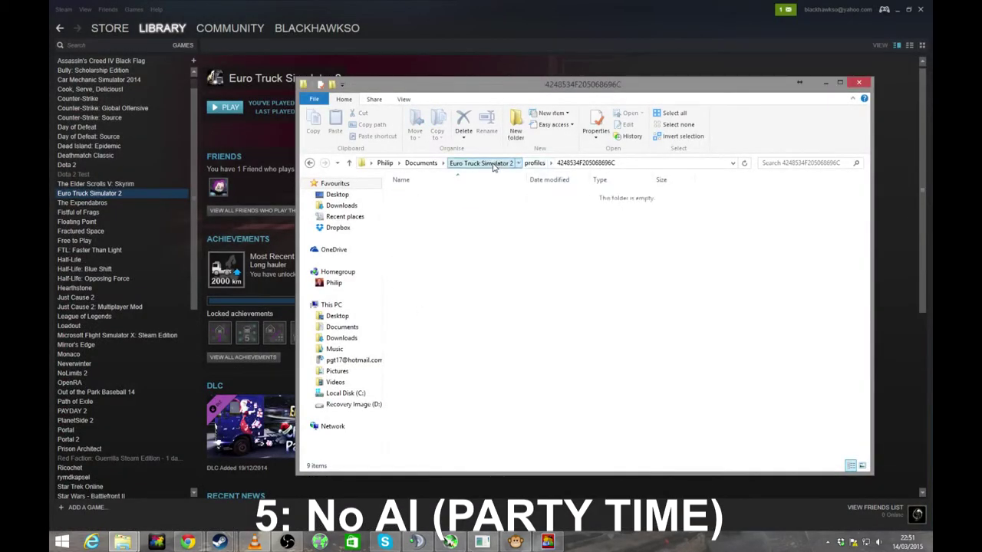
double_click(412, 306)
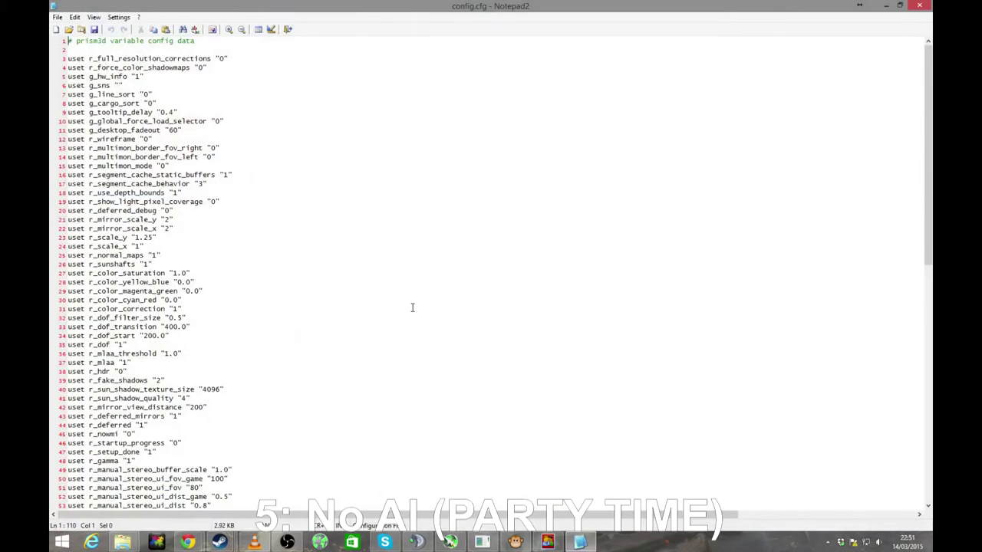
key(ctrl+f)
text(traffic)
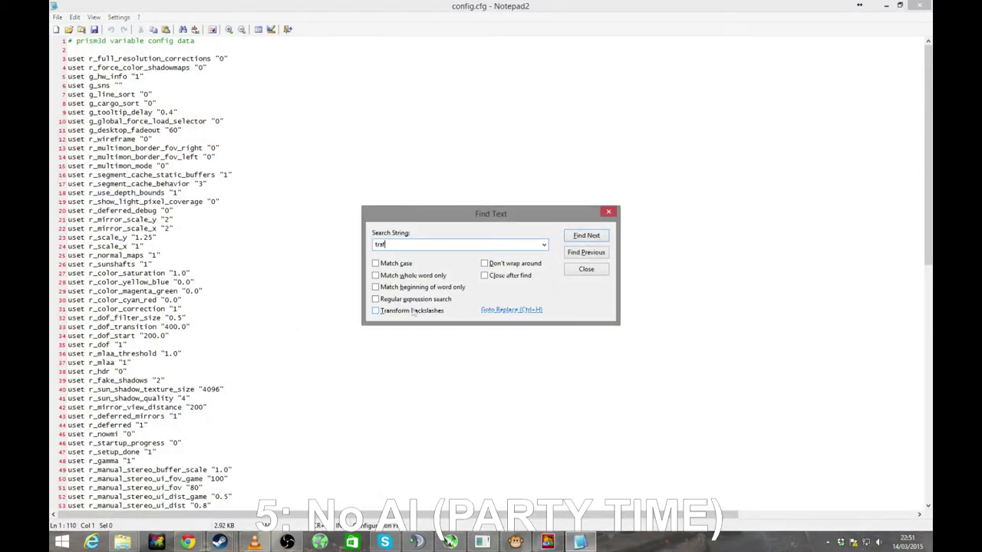
key(Return)
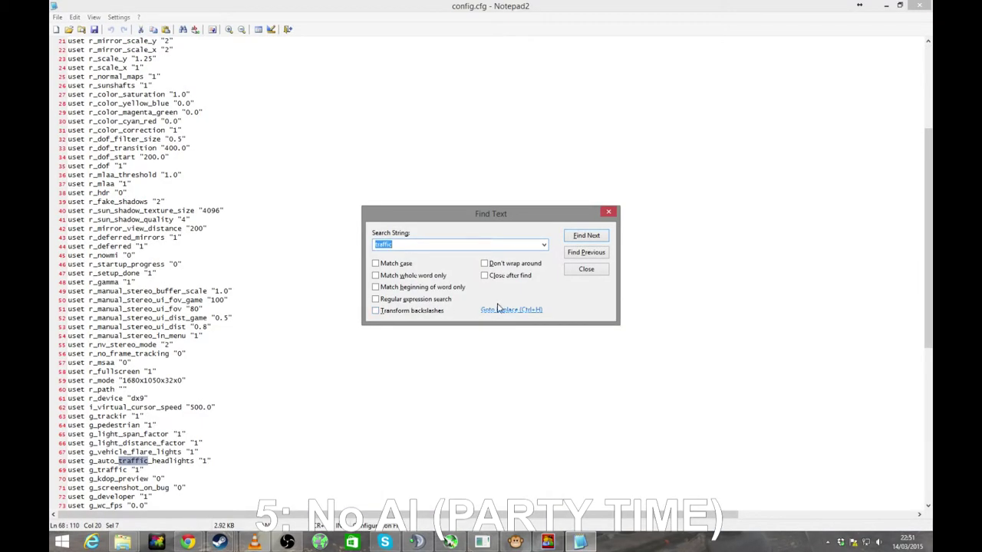
key(Return)
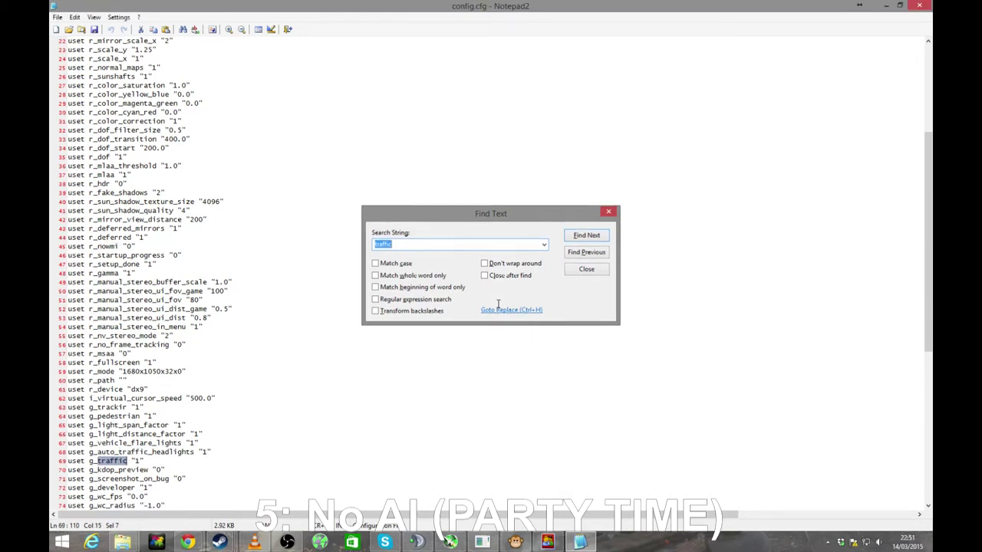
key(Escape)
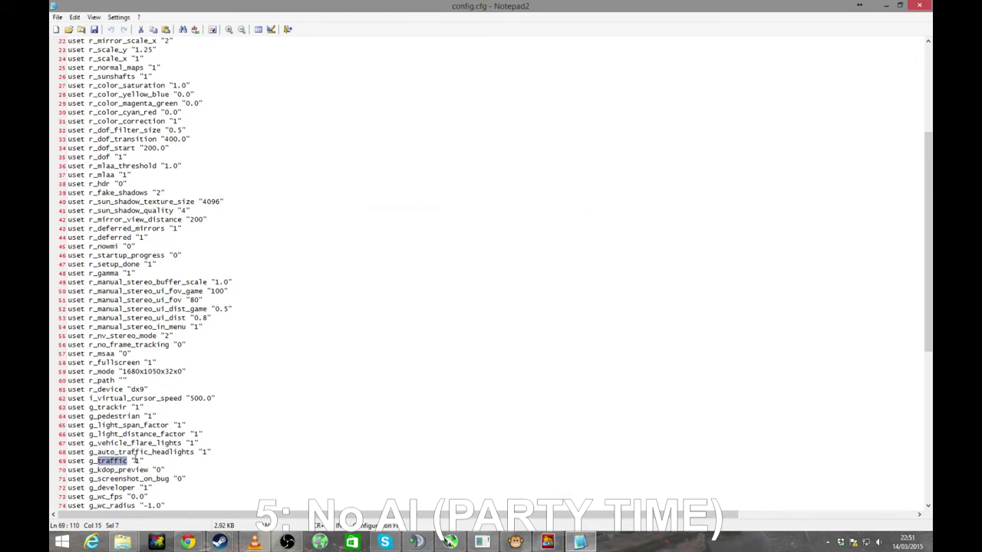
Highlight the value on the g_traffic line, deselect it, and look through the settings to the file's end and back to its start.
drag(135, 460, 144, 460)
click(154, 464)
scroll(159, 397, down, 7)
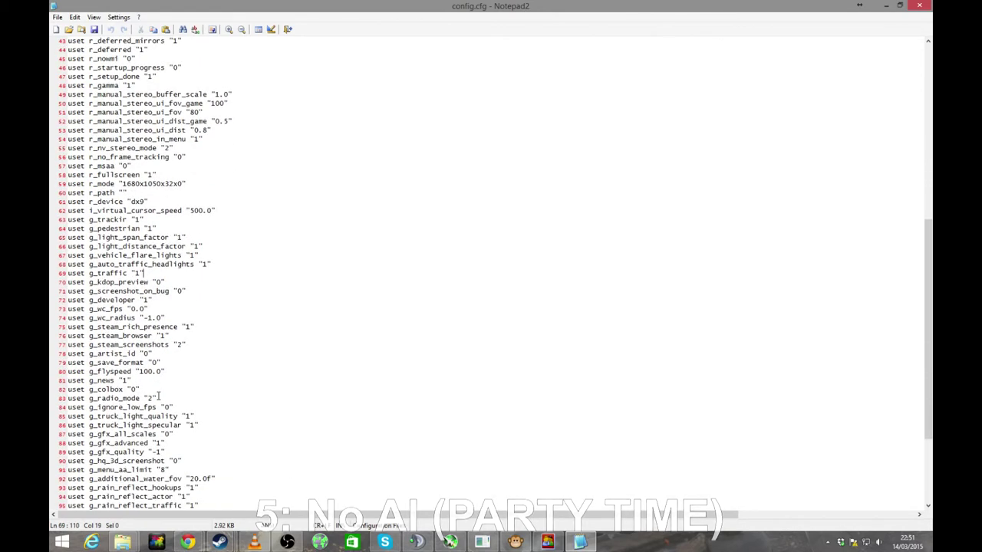
scroll(159, 396, down, 3)
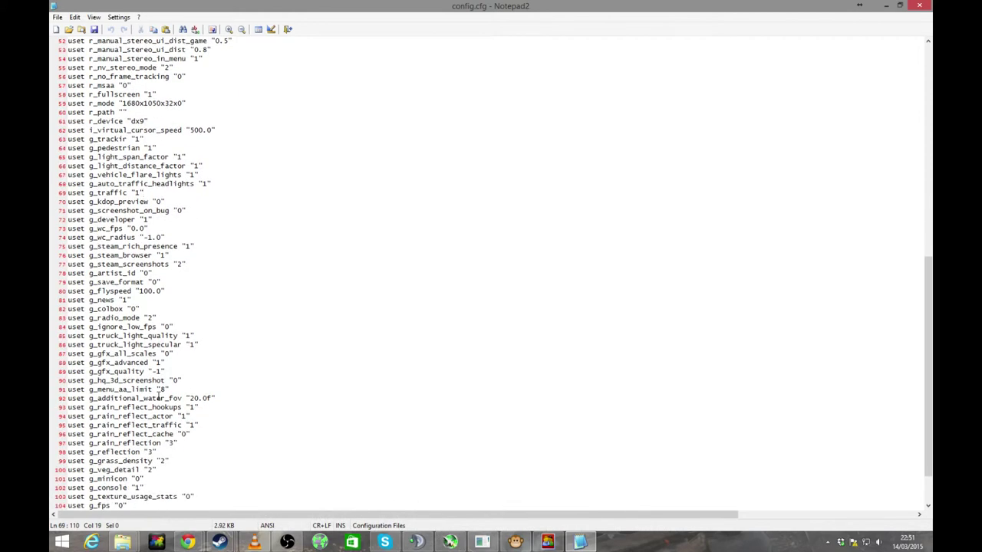
scroll(159, 396, down, 2)
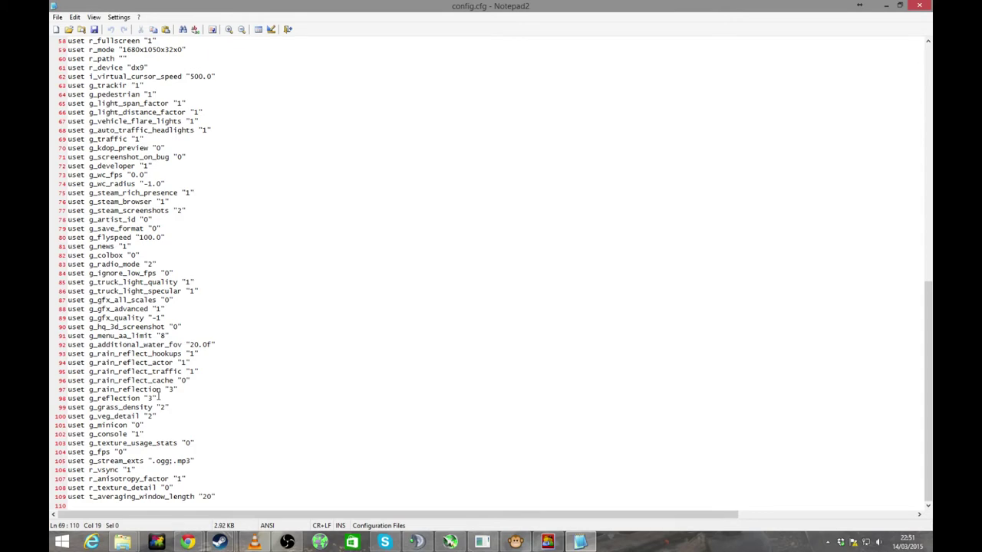
scroll(158, 397, up, 19)
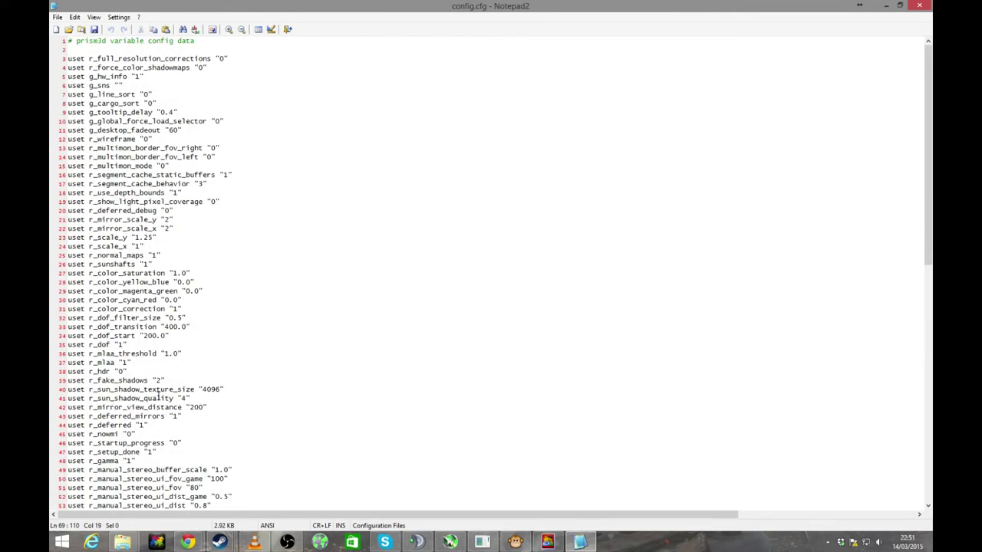